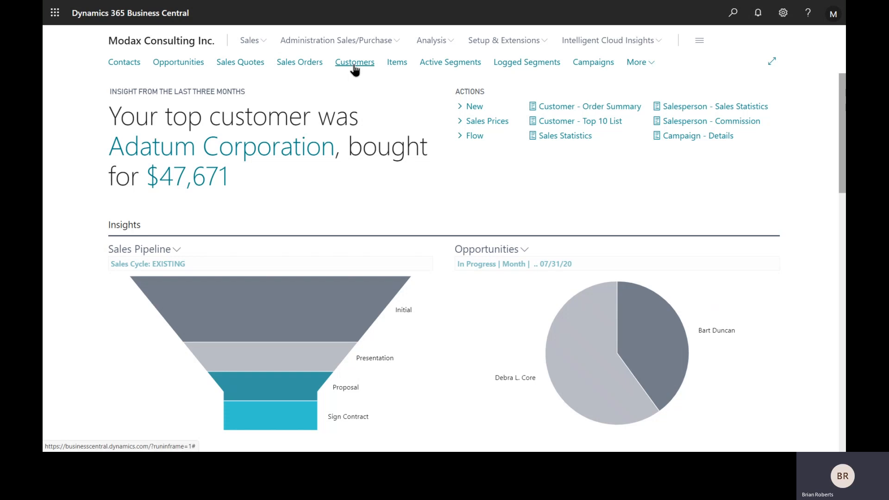
Step: Open the contacts linked to the customer Adatum Corporation from its customer card
left_click(354, 65)
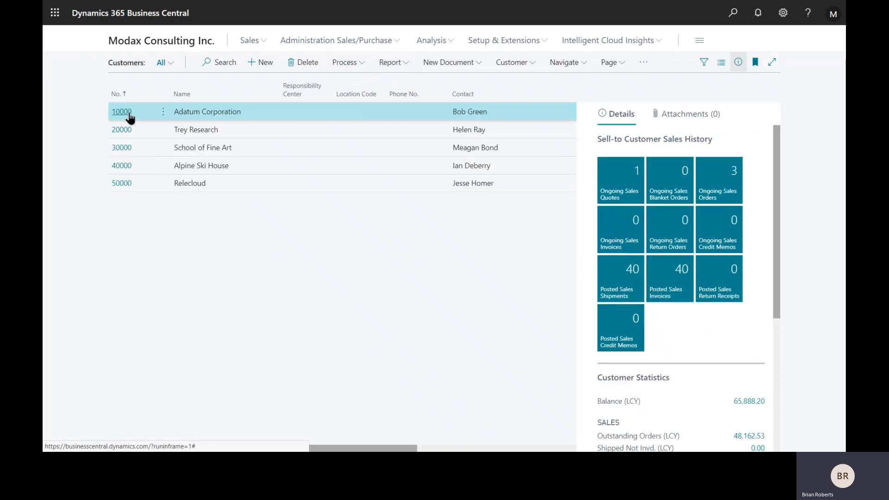
left_click(128, 118)
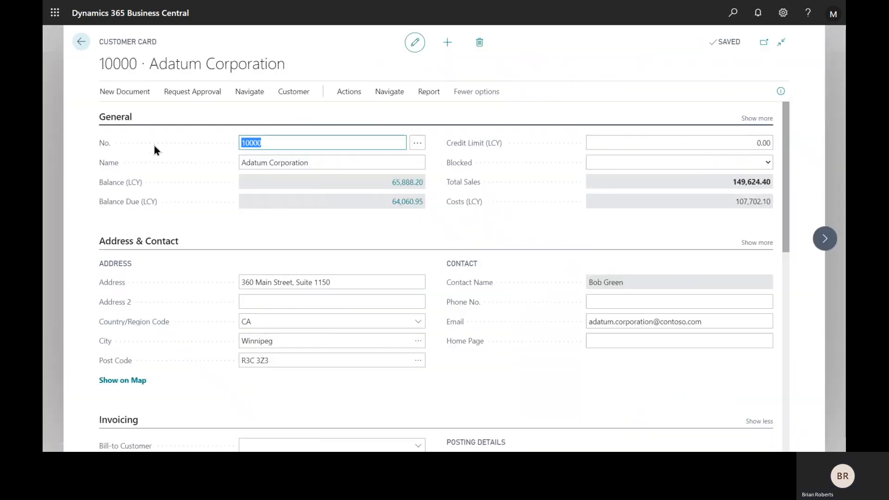
left_click(252, 93)
left_click(319, 137)
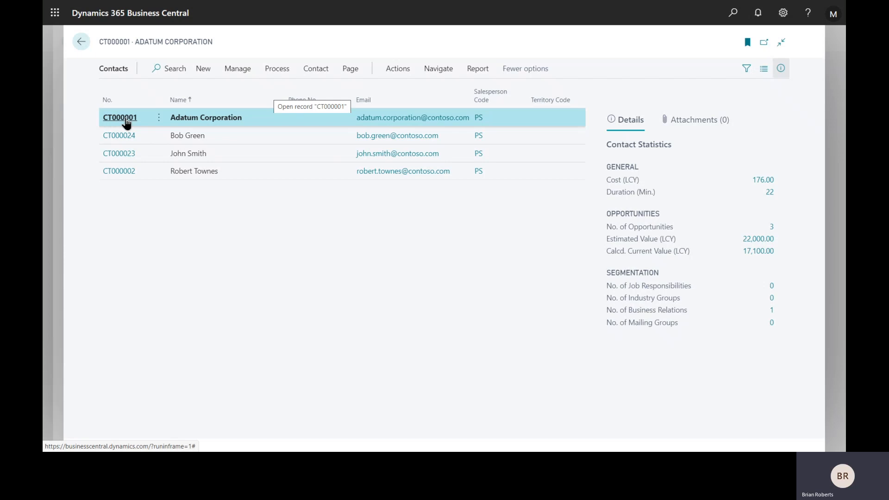
Step: View the interaction log entries of the last person contact listed for Adatum Corporation, and return to the contact list
left_click(121, 171)
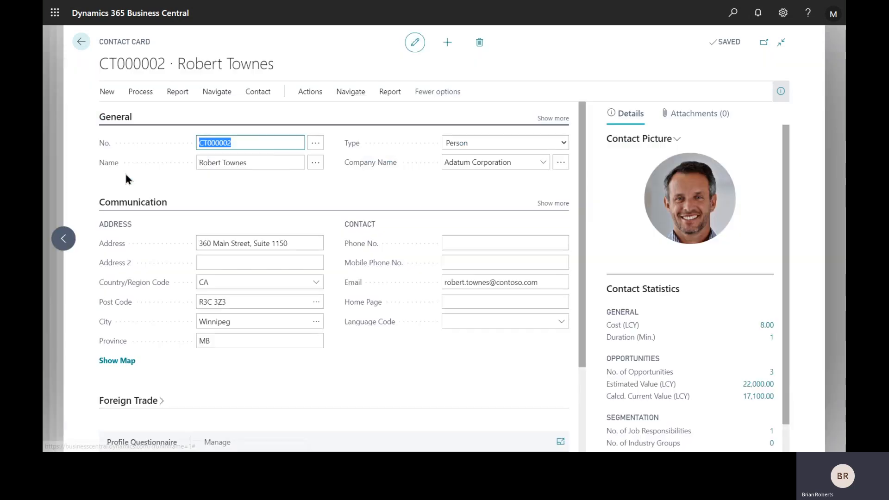
left_click(364, 92)
left_click(396, 114)
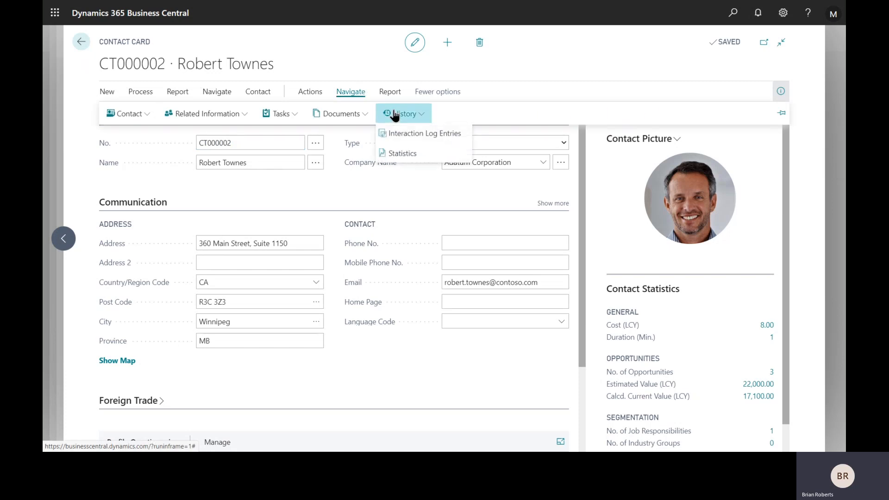
left_click(423, 137)
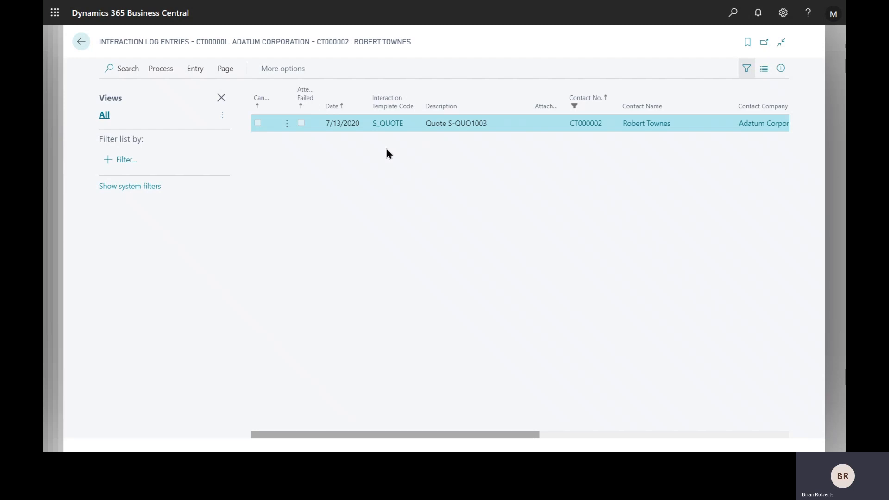
key("ctrl")
left_click(82, 43)
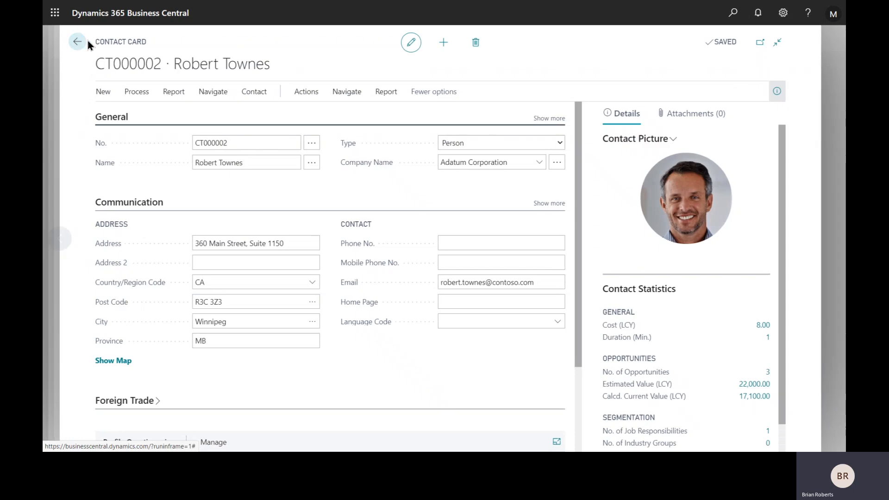
left_click(82, 43)
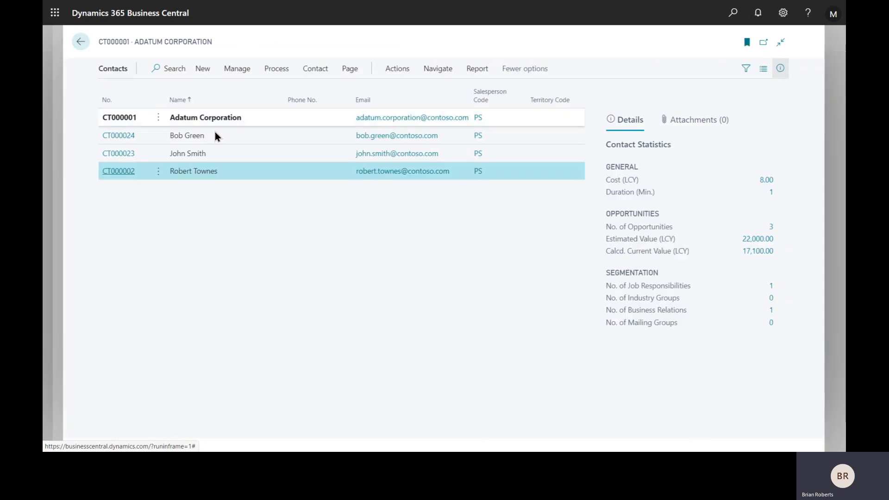
Step: View the interaction log entries of the Adatum Corporation company contact, and return to the contact list
left_click(126, 121)
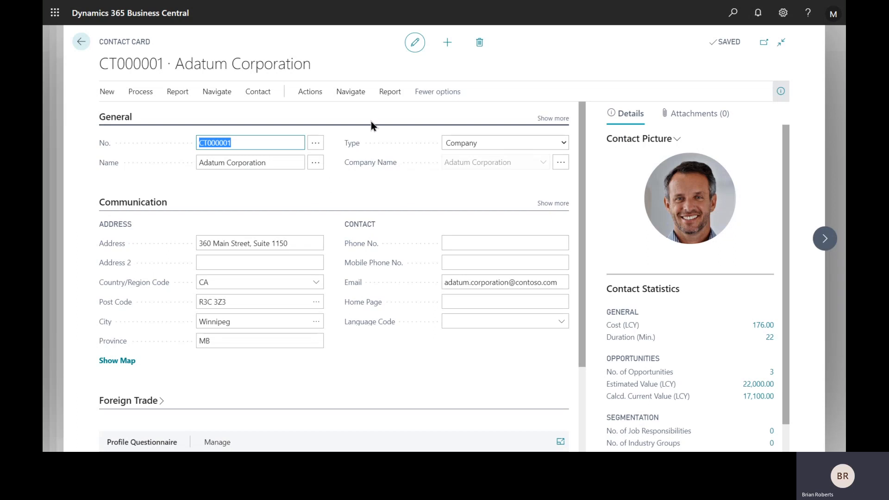
left_click(361, 94)
left_click(405, 114)
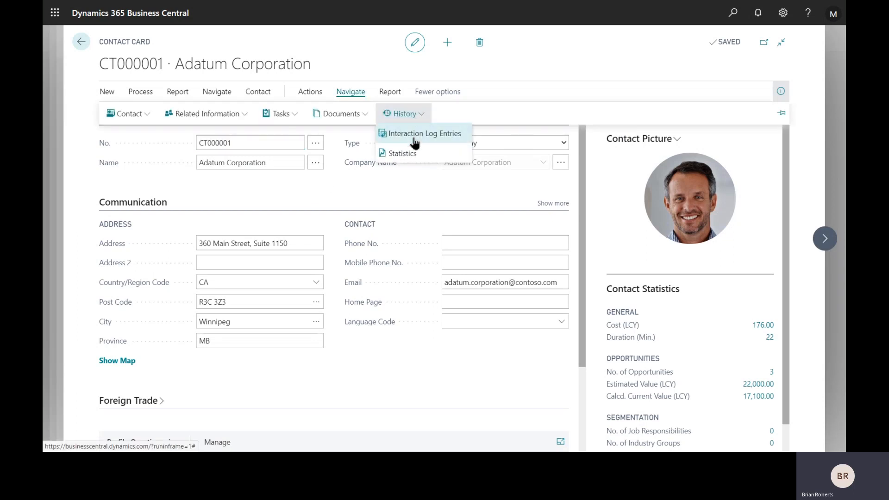
left_click(414, 138)
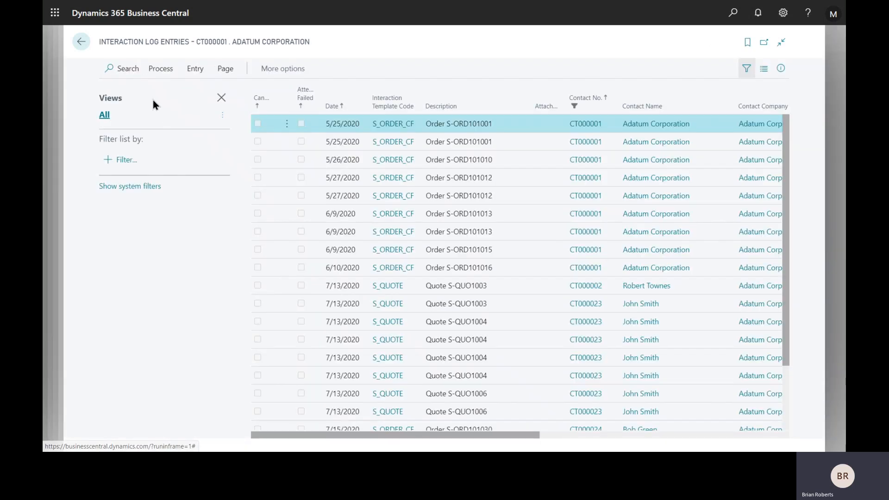
left_click(82, 42)
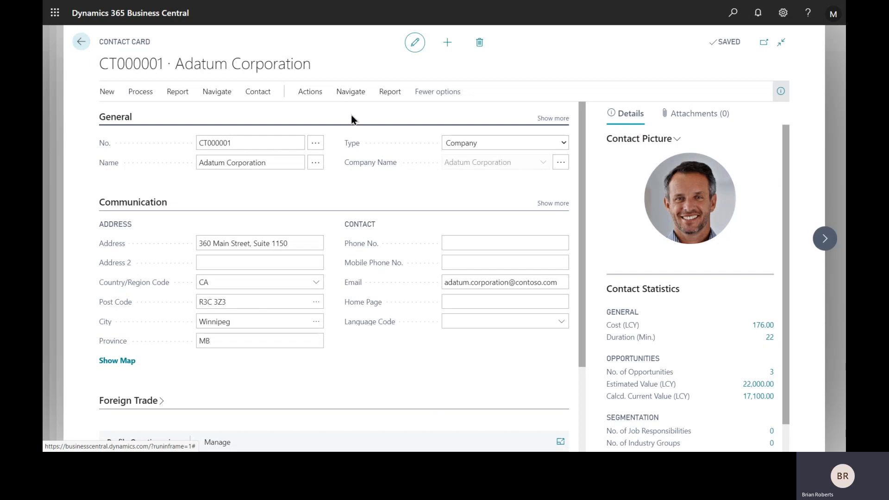
left_click(84, 45)
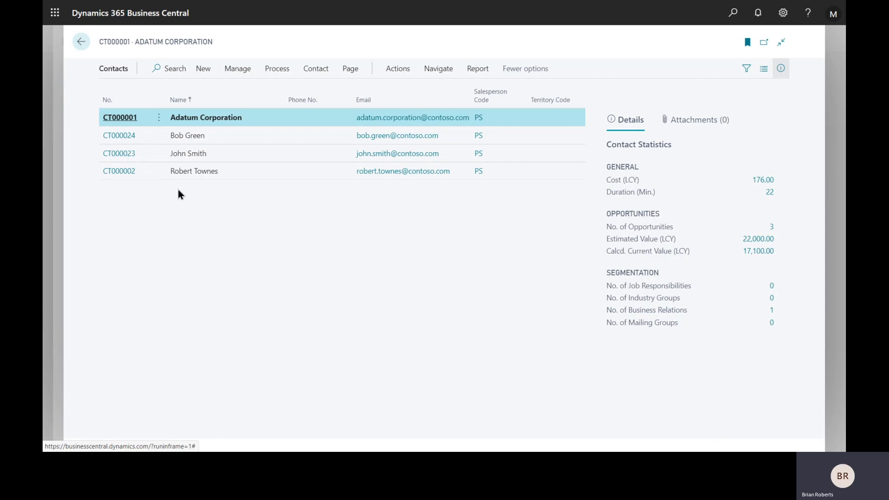
Step: Leave Adatum Corporation's contacts and customer card and return to the home page
left_click(80, 43)
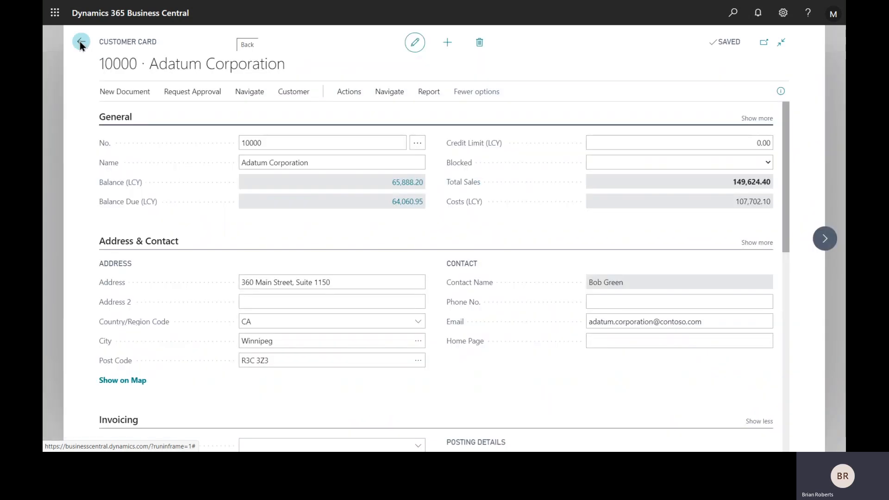
left_click(80, 42)
left_click(185, 42)
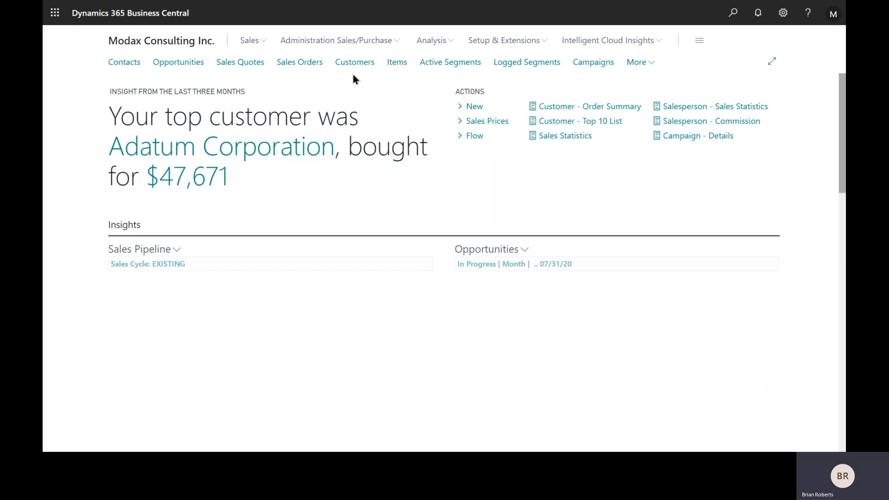
key("ctrl")
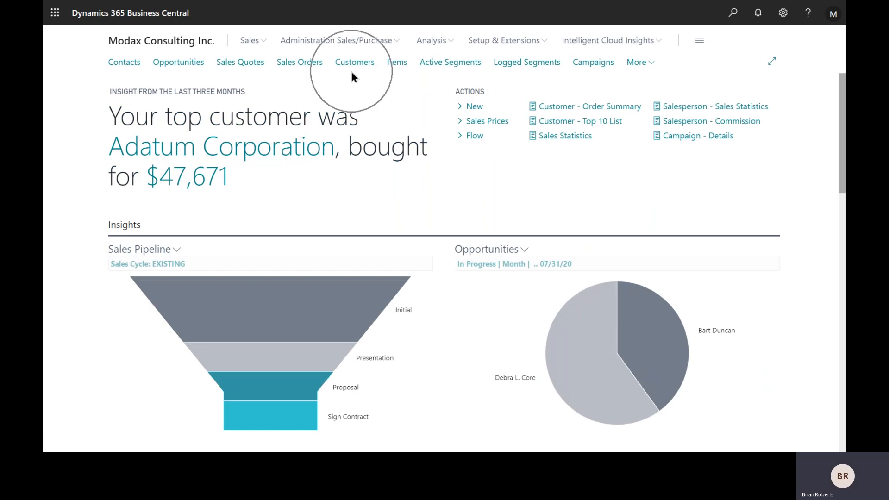
Step: Create a new contact of type Company named Bob's Bakery
left_click(124, 63)
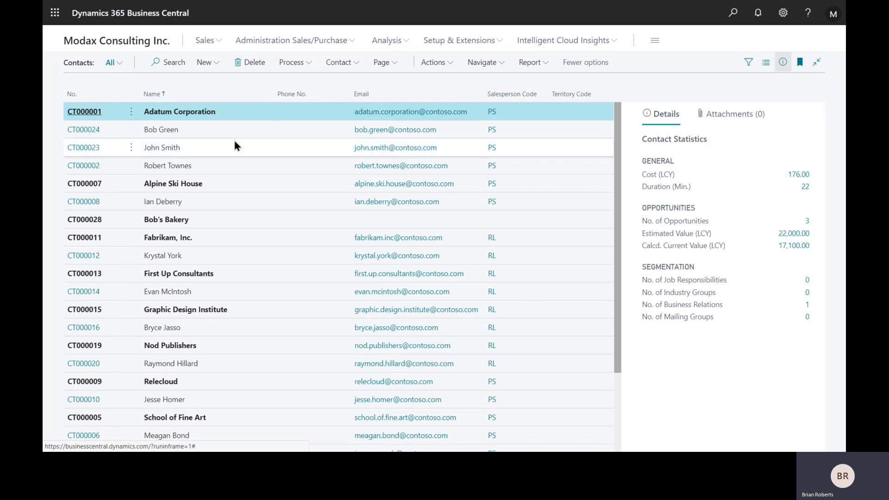
left_click(213, 61)
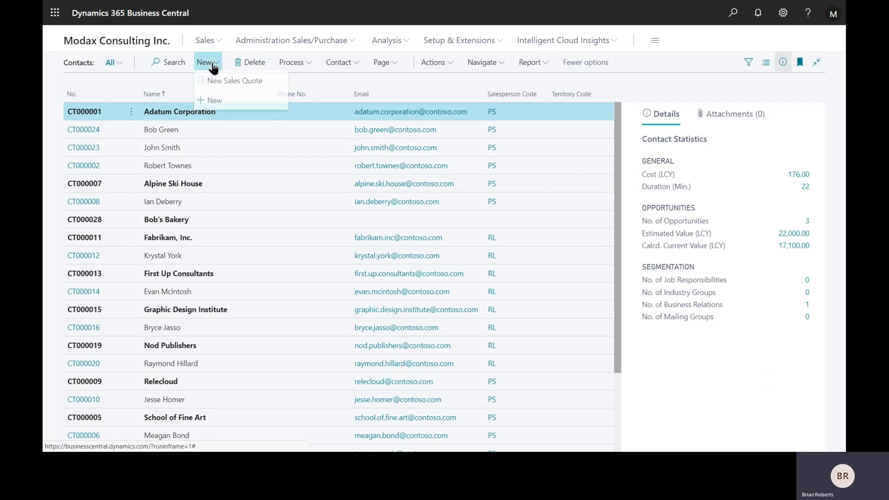
left_click(216, 109)
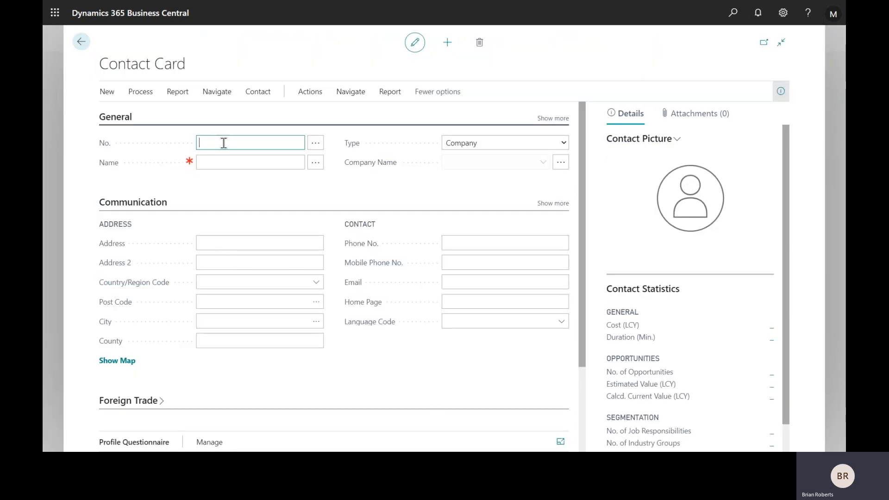
left_click(229, 163)
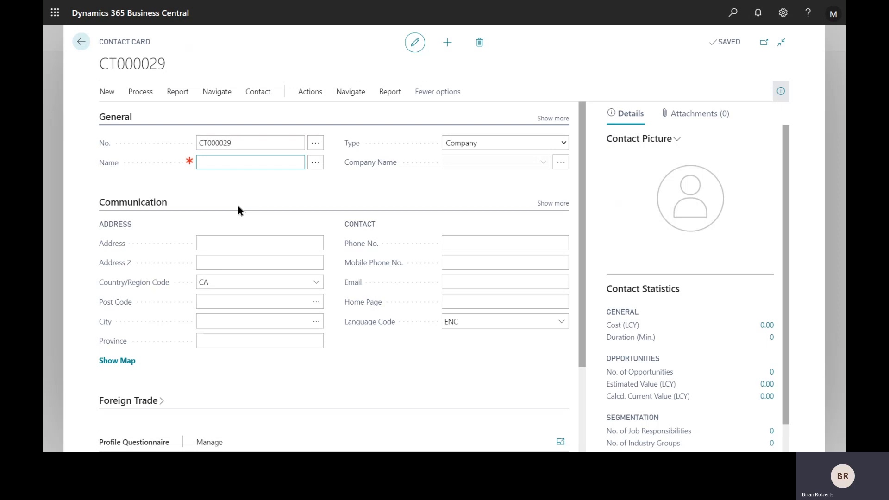
type("Bob's Bakery")
key("Tab")
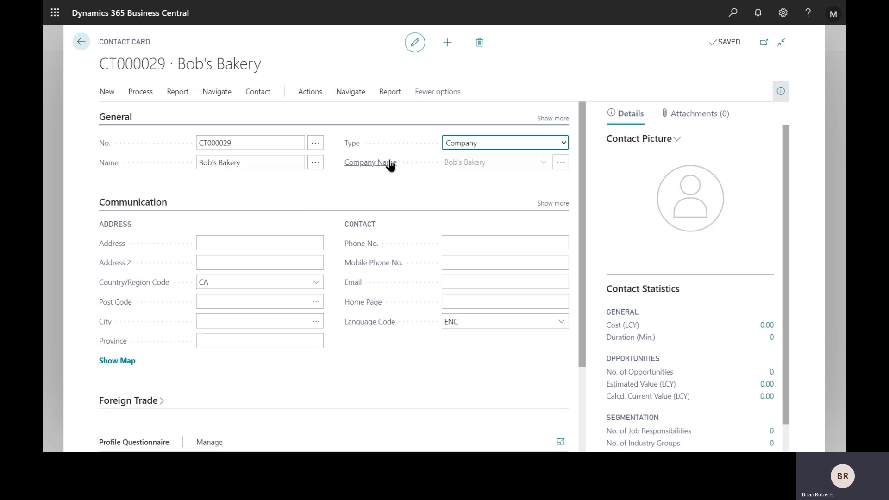
left_click(424, 146)
Step: Enter the street address in the Address field of the Bob's Bakery contact card
left_click(277, 239)
type("100 Main Street")
key("Tab")
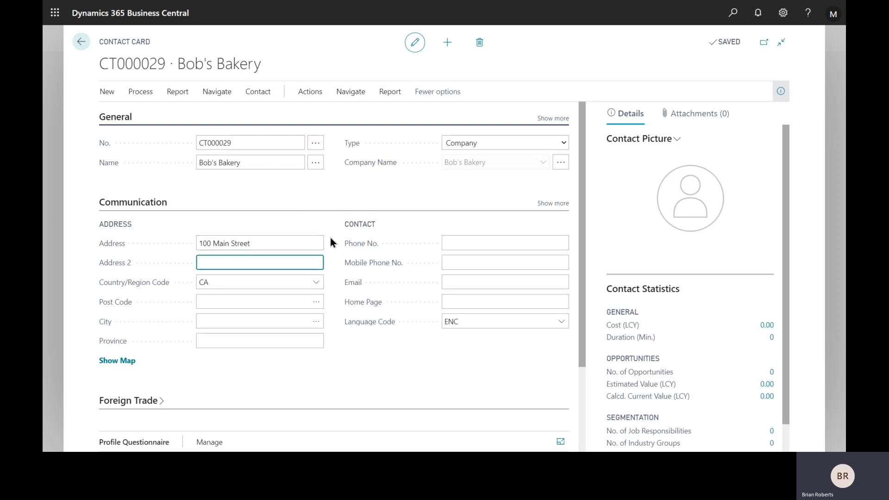
Step: Set the No. of employees answer to 1..99 in the COMPANY profile questionnaire for Bob's Bakery
scroll(330, 241, "down", 3)
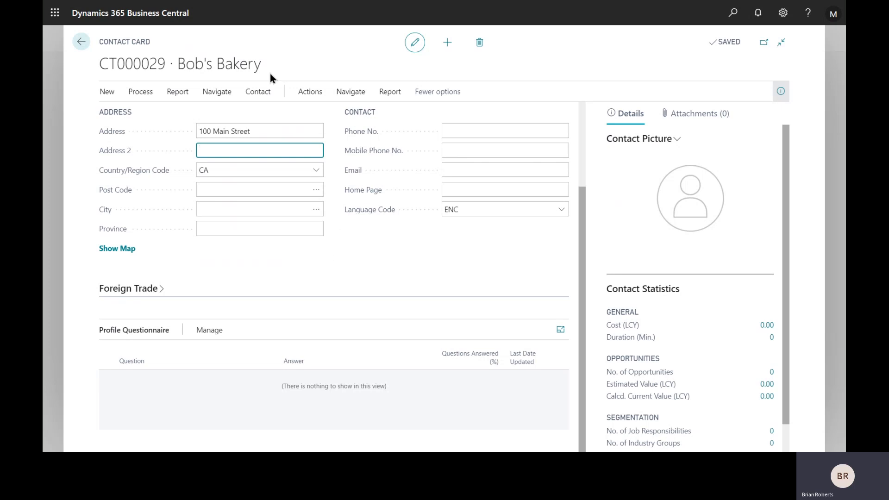
scroll(324, 144, "up", 3)
scroll(470, 161, "down", 3)
left_click(178, 356)
left_click(214, 91)
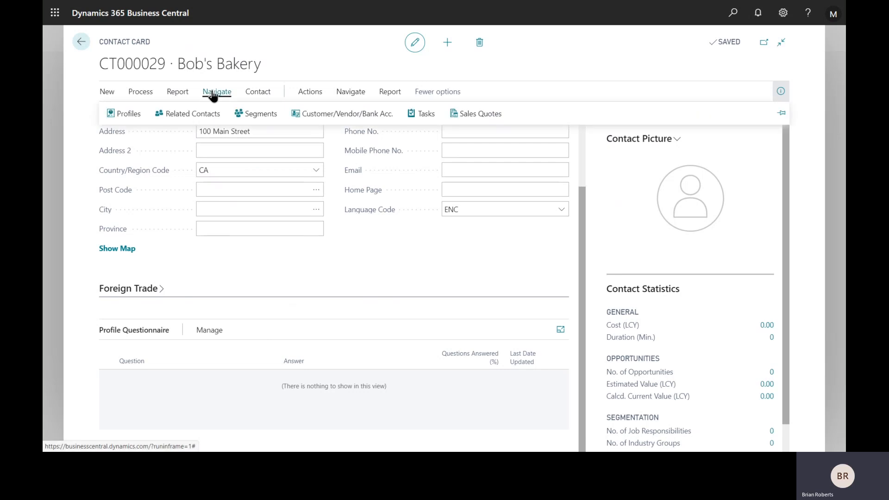
left_click(126, 115)
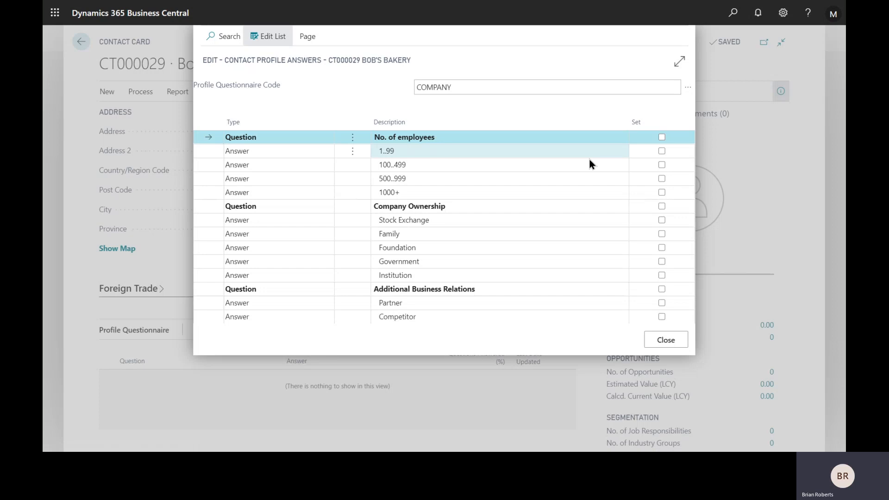
left_click(661, 152)
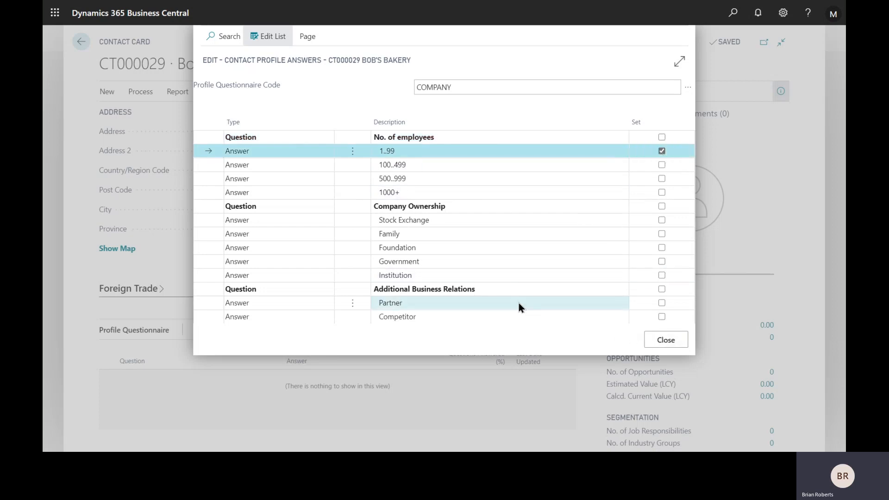
left_click(666, 339)
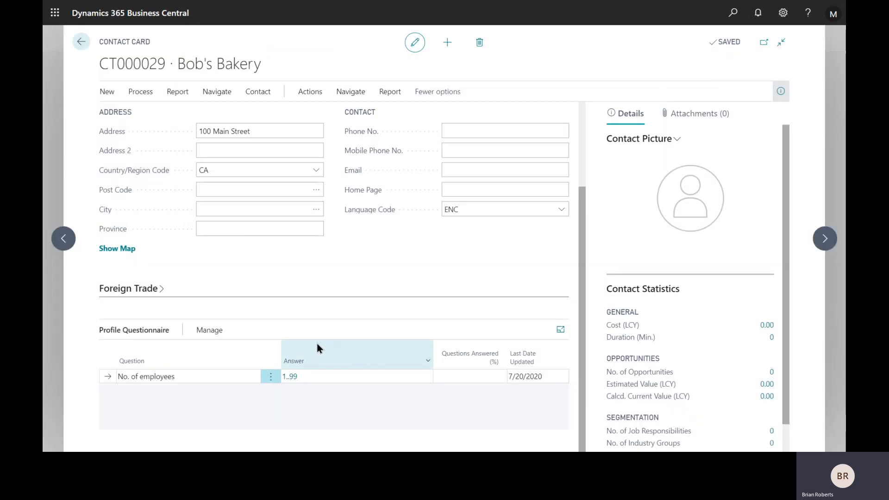
Step: Check the profile questionnaire line, attachments and details of the Bob's Bakery contact
left_click(309, 388)
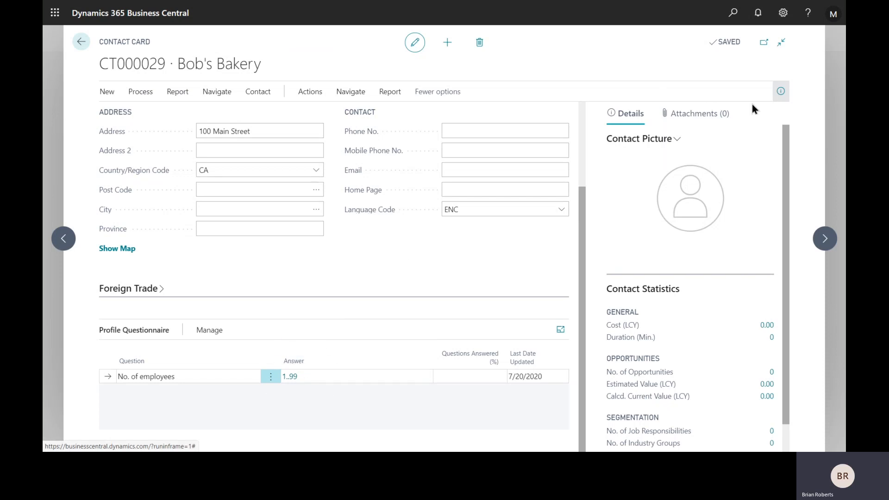
left_click(695, 116)
left_click(631, 115)
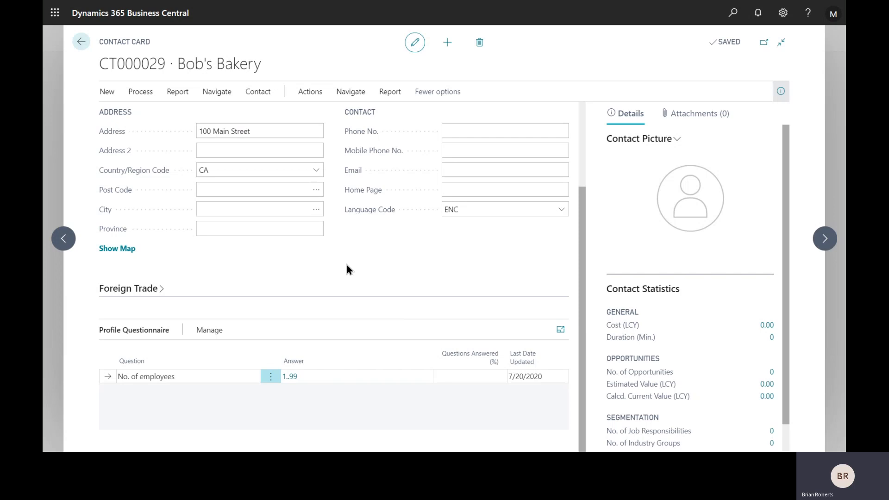
Step: Create a new sales quote for Bob's Bakery from the contact's sales quotes
scroll(346, 265, "up", 3)
left_click(221, 97)
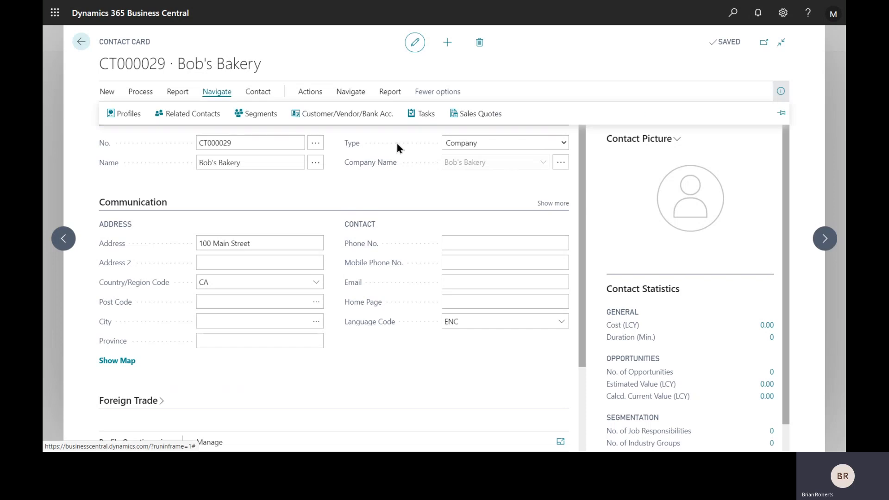
left_click(461, 116)
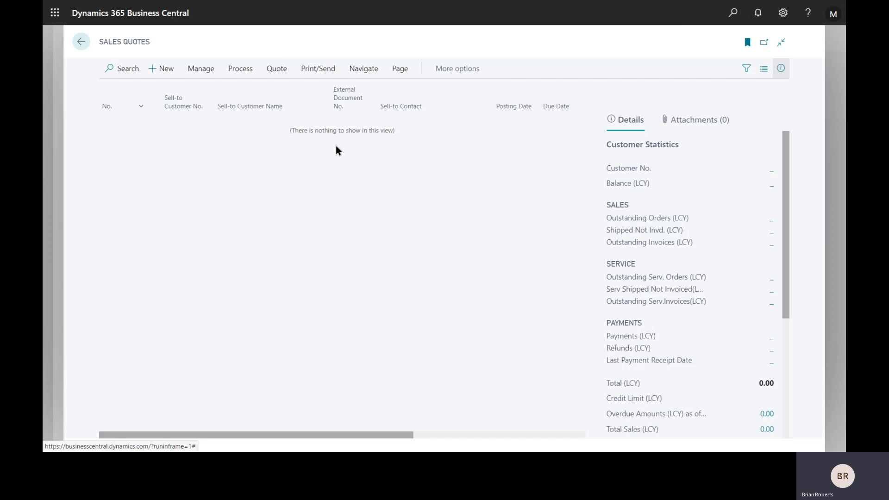
left_click(163, 74)
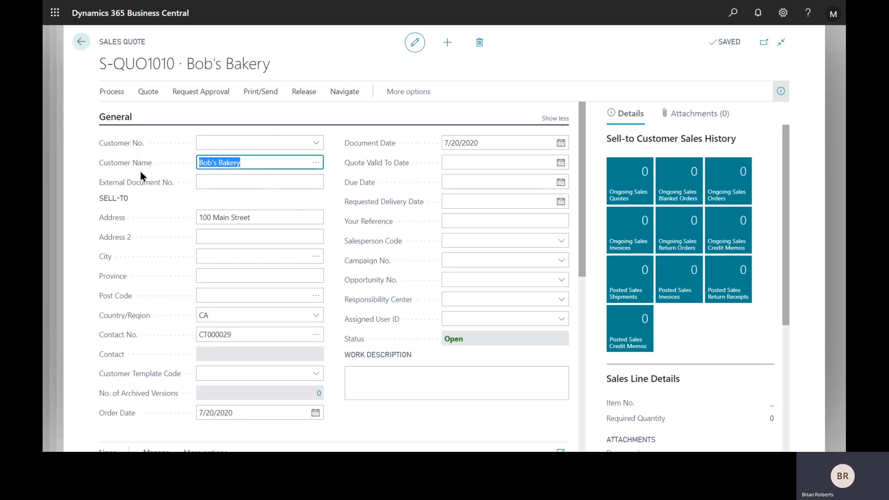
Step: Review the general fields, sell-to details and lines of the Bob's Bakery sales quote
mouse_move(116, 172)
scroll(331, 213, "down", 2)
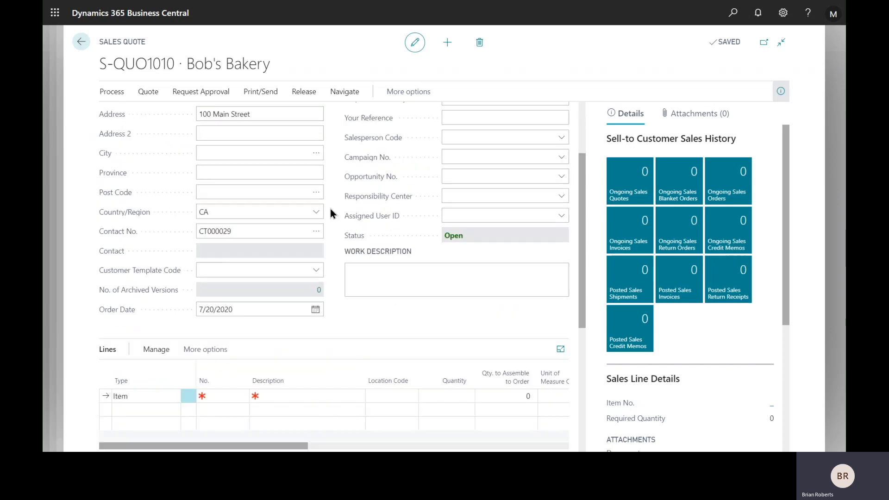
scroll(267, 180, "up", 1)
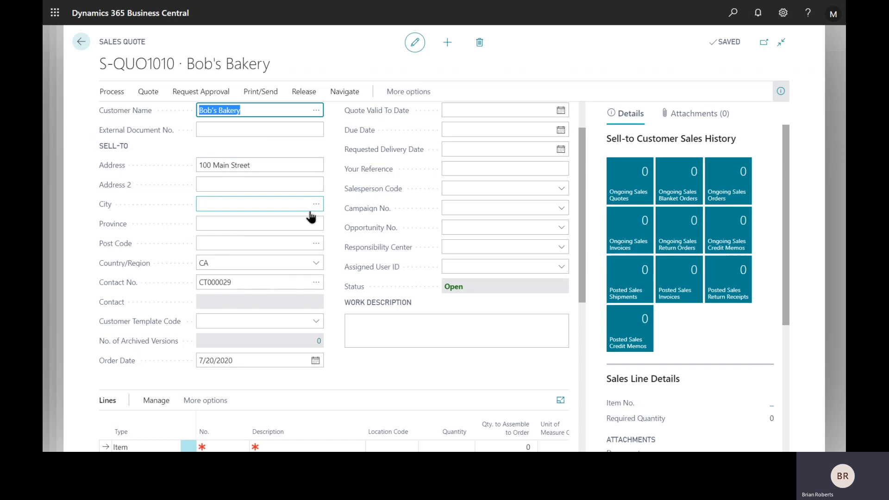
scroll(340, 234, "down", 1)
scroll(343, 239, "down", 2)
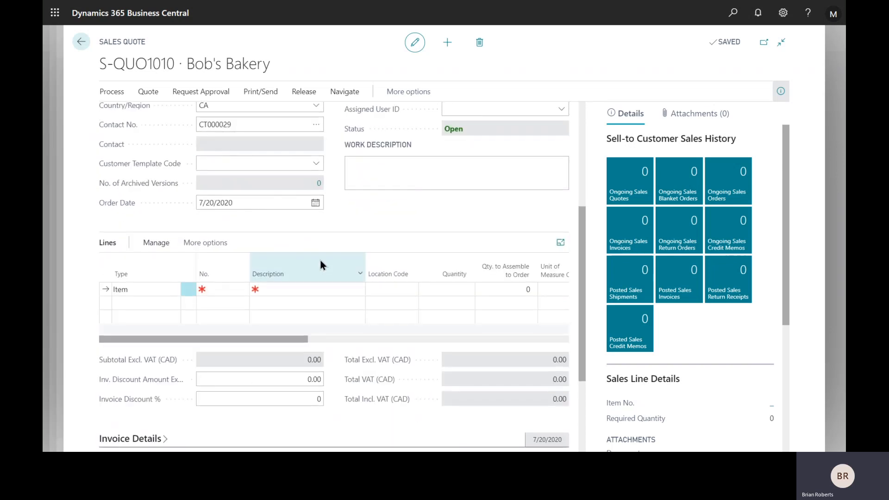
Step: Set the Customer Template Code of the Bob's Bakery sales quote to CUST000001
left_click(177, 173)
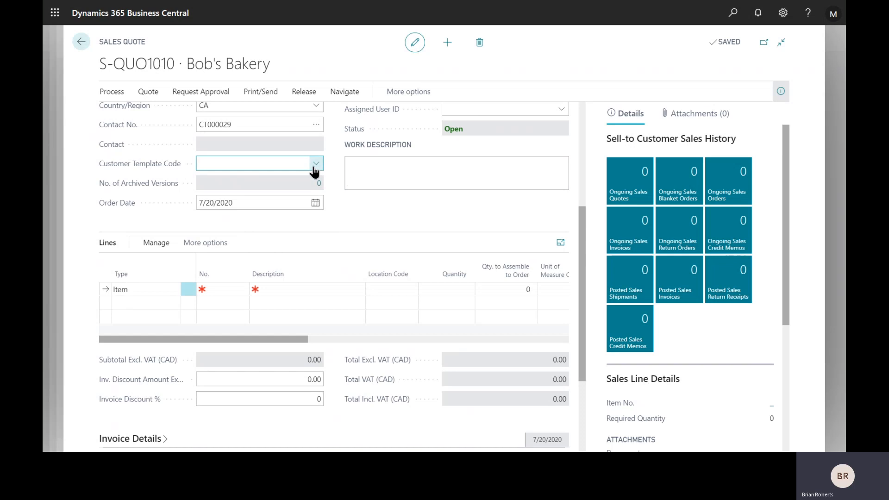
left_click(316, 166)
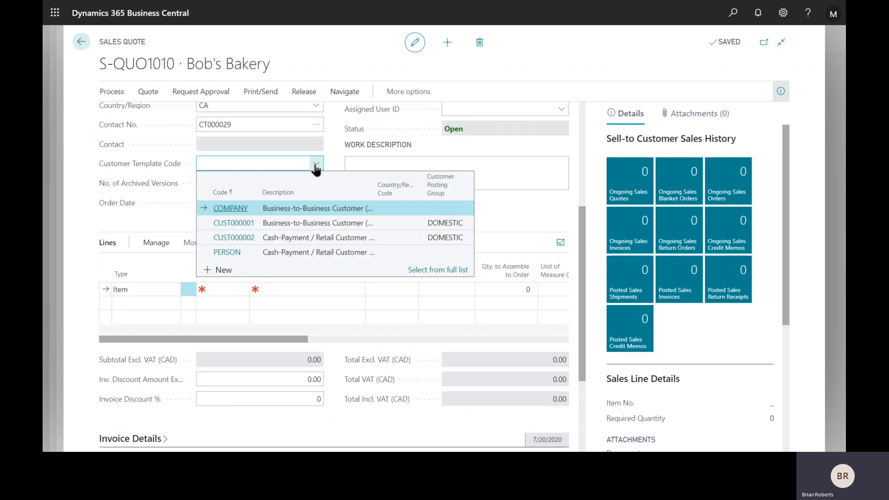
left_click(241, 224)
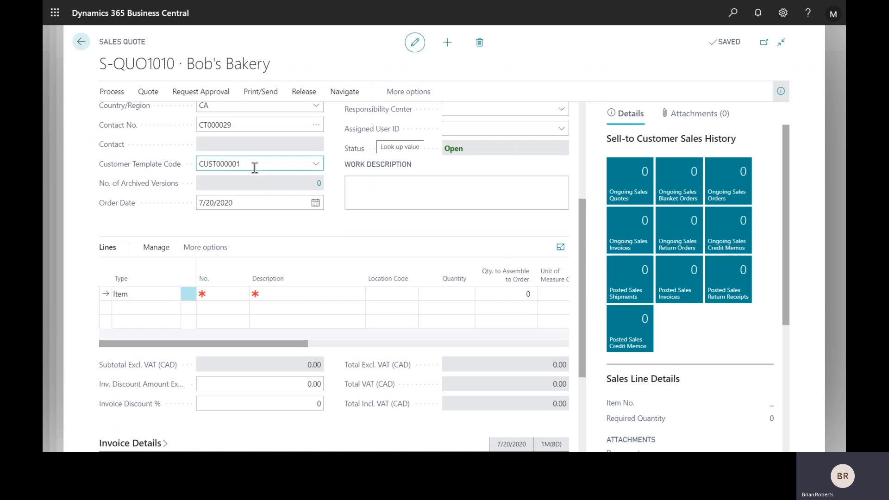
Step: Fill the first quote line with item 1896-S, ATHENS Desk, and a quantity of 10
left_click(234, 295)
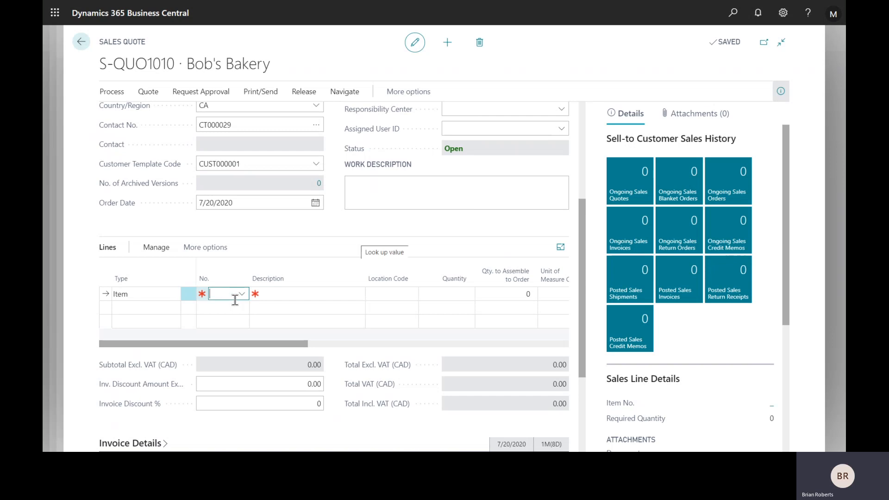
left_click(241, 295)
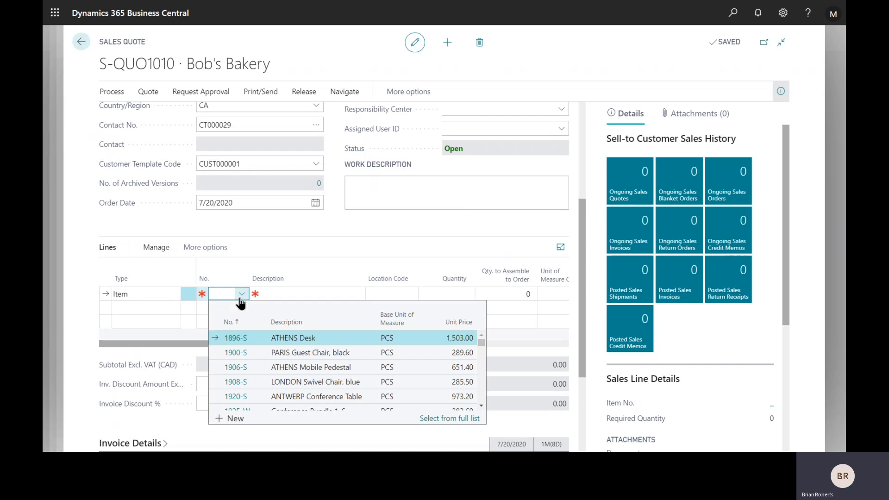
left_click(235, 336)
key("Tab")
key("Tab")
key("Tab")
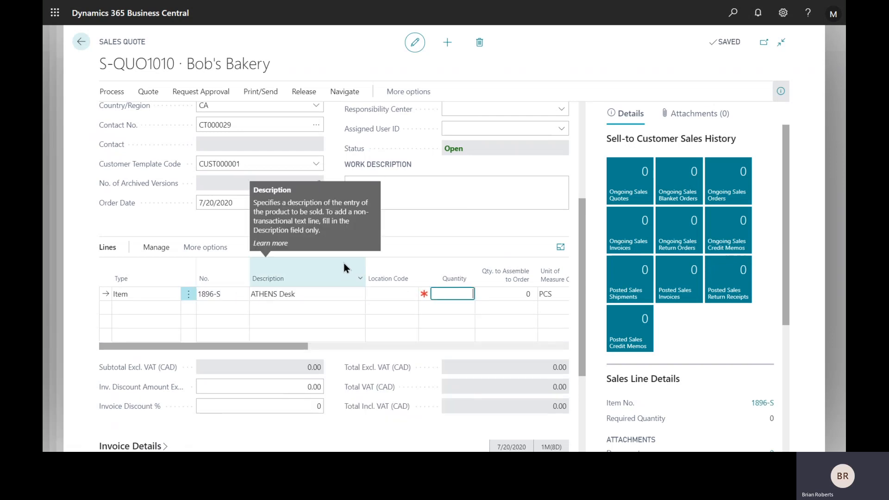
type("10")
key("Tab")
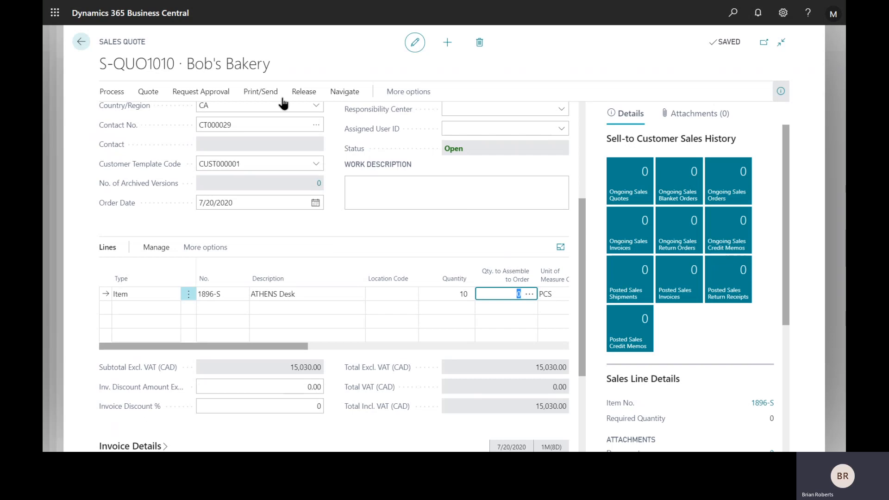
Step: Preview the printed sales quote with Log Interaction enabled, enlarge it to page width, and close the preview
left_click(261, 92)
left_click(265, 114)
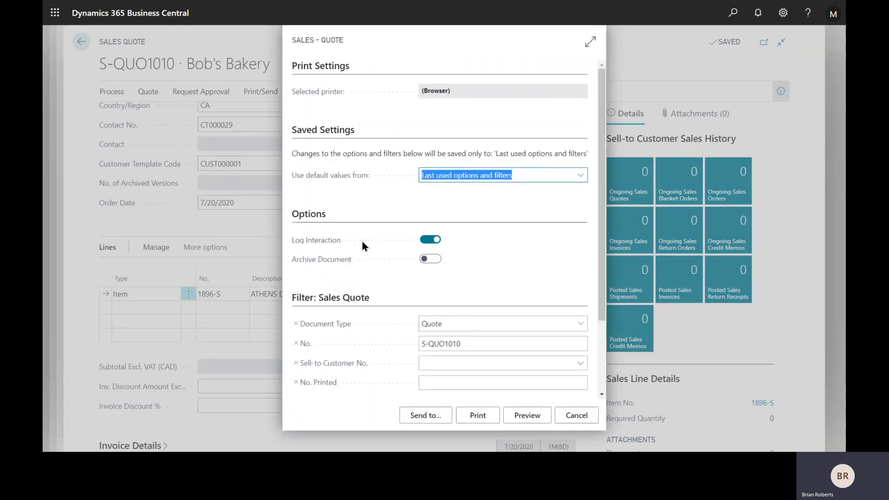
left_click(342, 242)
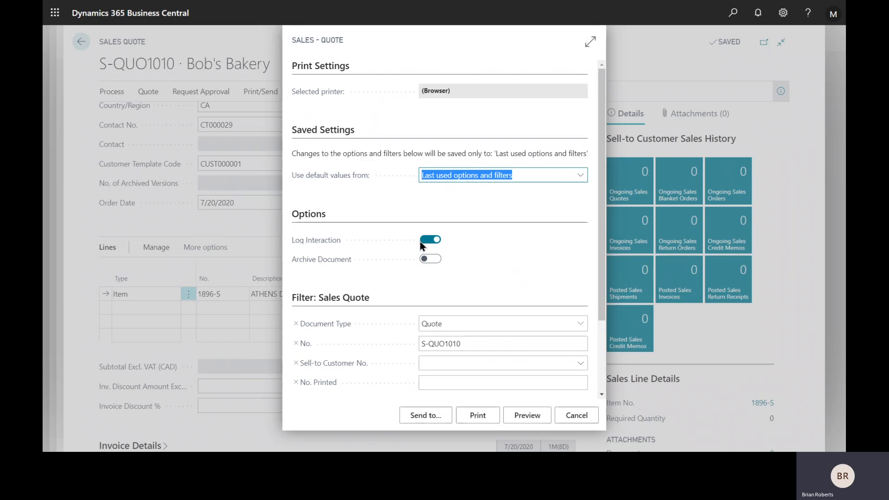
left_click(528, 415)
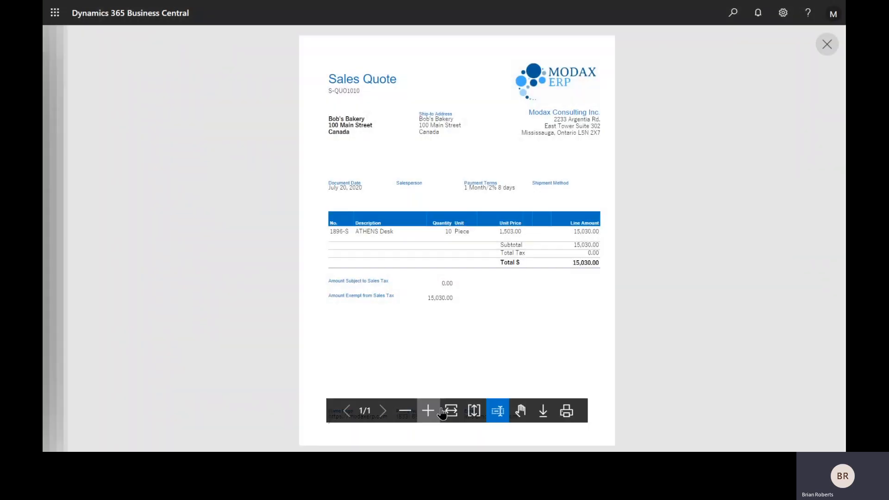
left_click(451, 411)
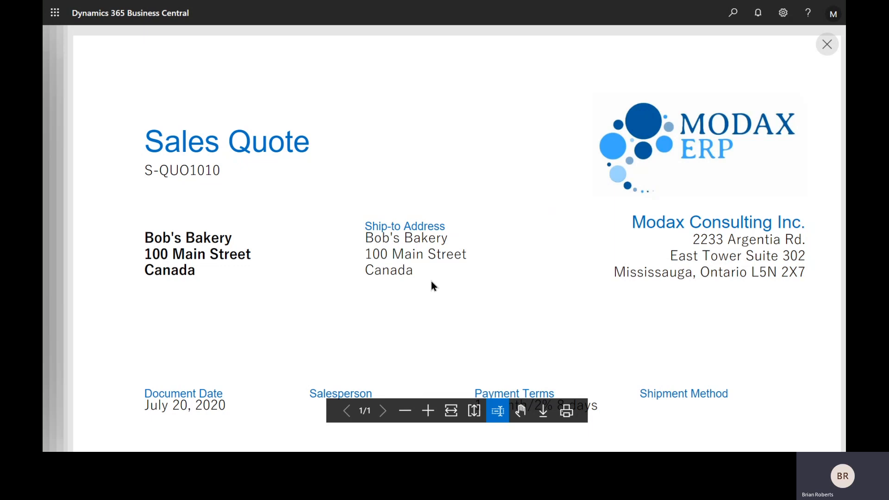
left_click(826, 44)
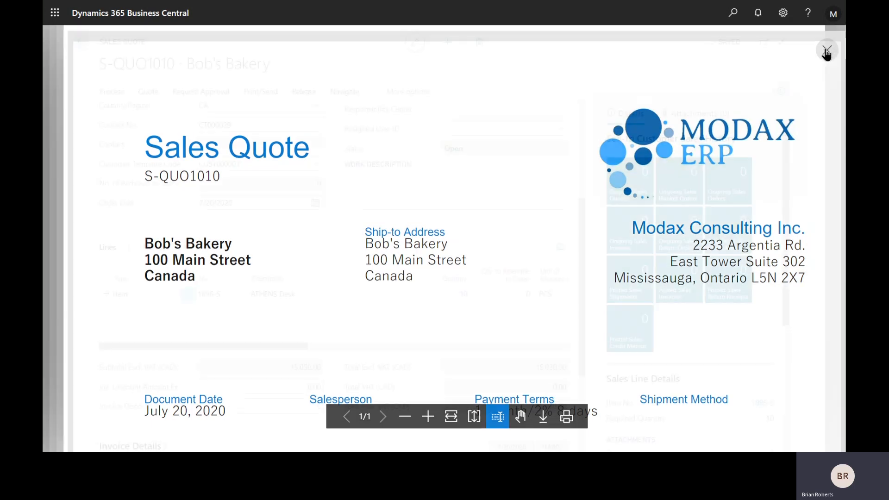
Step: Convert the Bob's Bakery quote to a sales order, creating the customer along the way, and open the new order
scroll(350, 186, "up", 4)
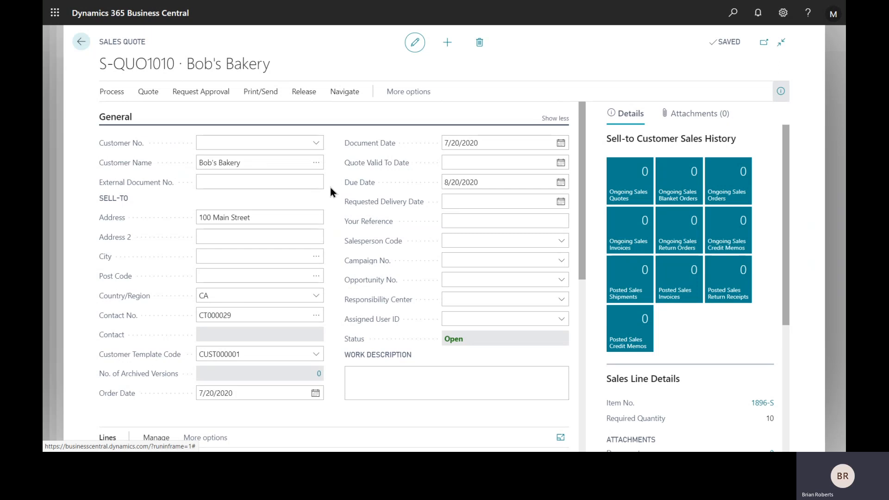
left_click(120, 99)
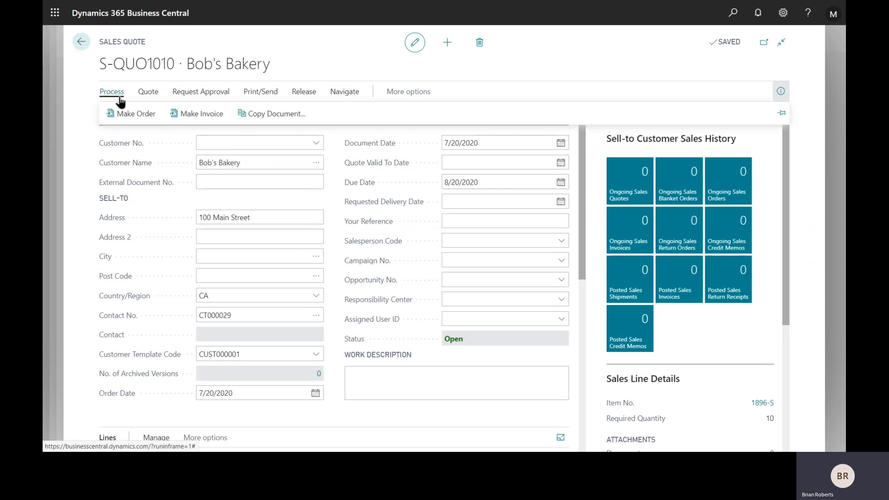
left_click(140, 119)
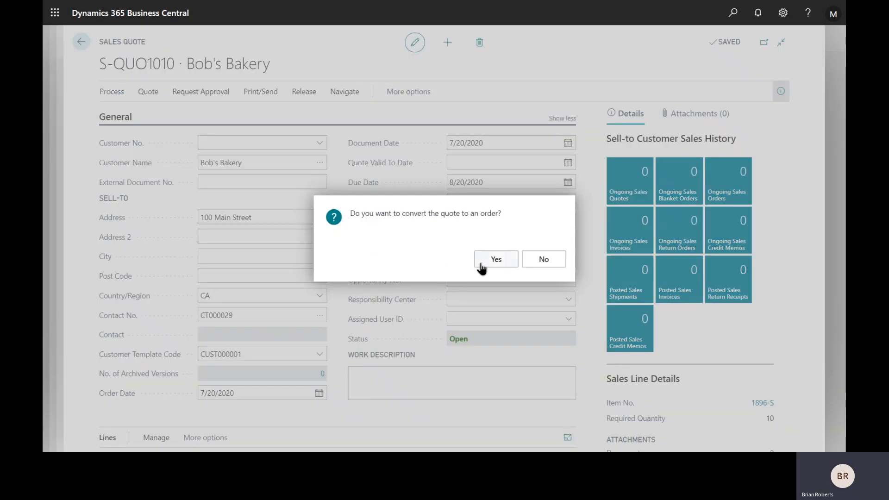
left_click(481, 268)
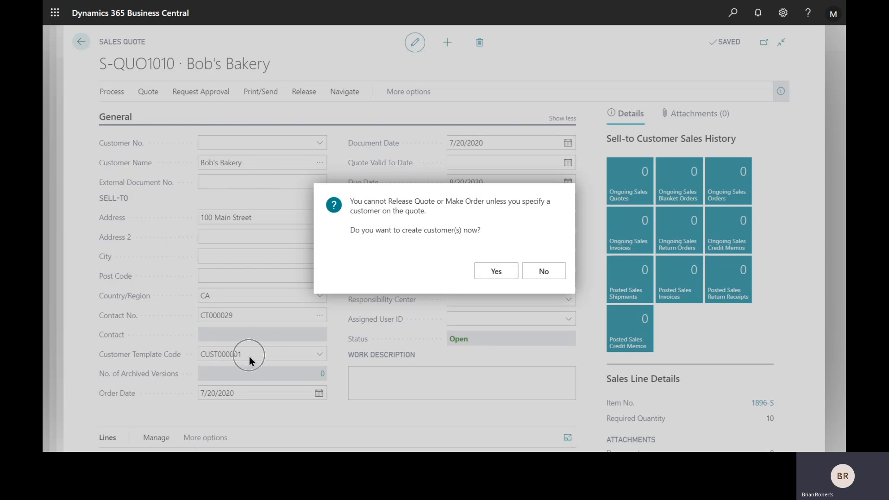
left_click(494, 277)
left_click(540, 259)
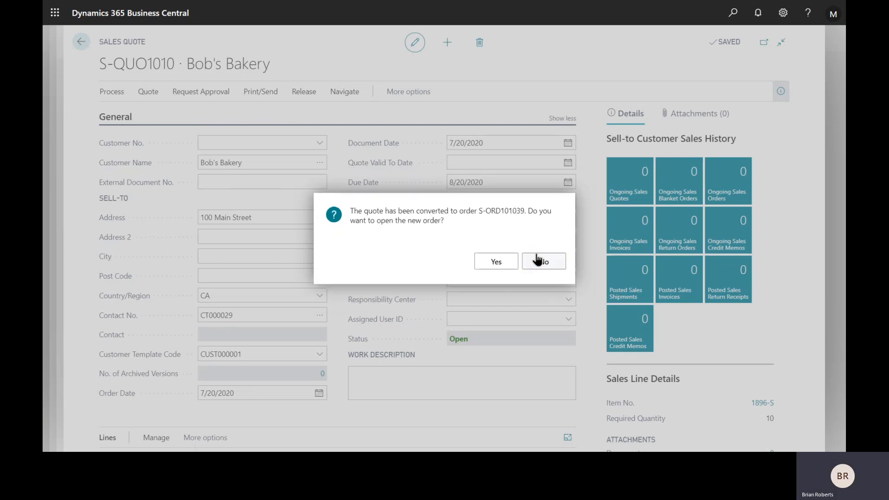
left_click(493, 269)
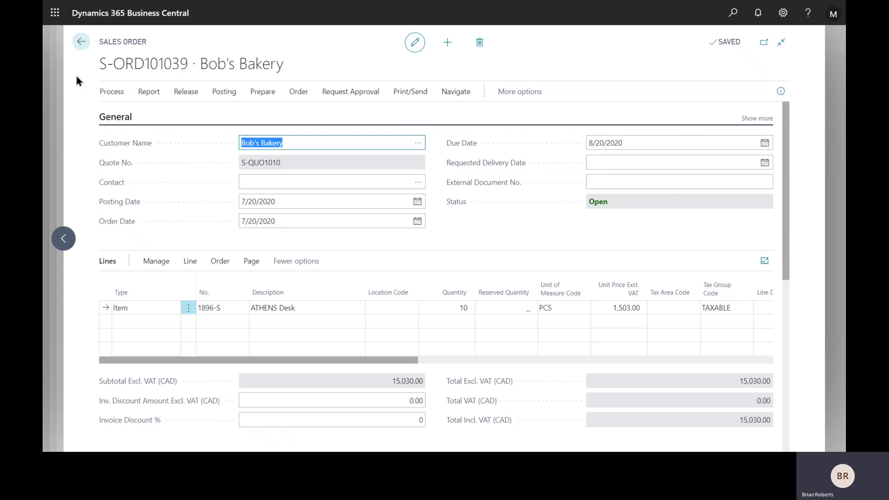
Step: Leave the sales order and contact pages and open the Bob's Bakery customer card from the customer list
left_click(80, 42)
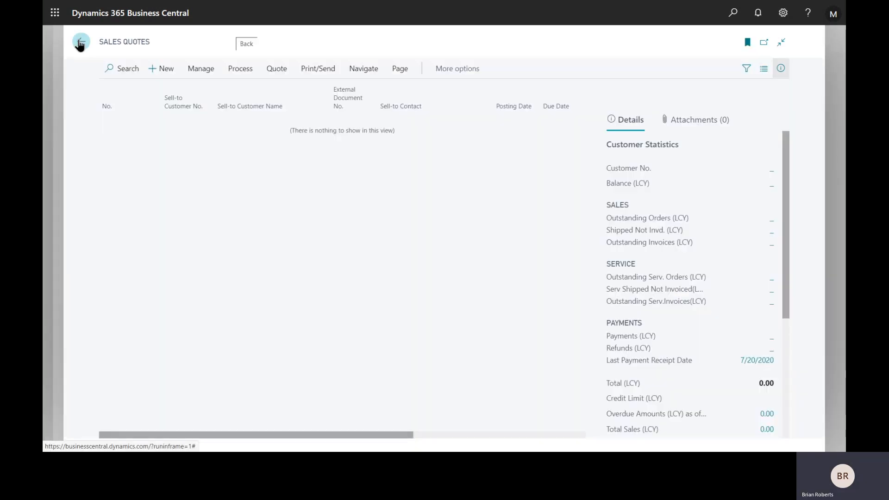
left_click(79, 43)
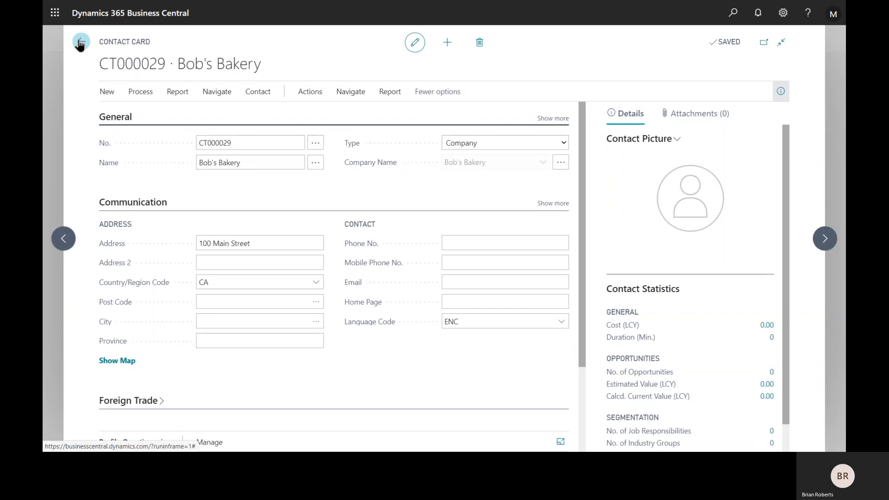
left_click(80, 43)
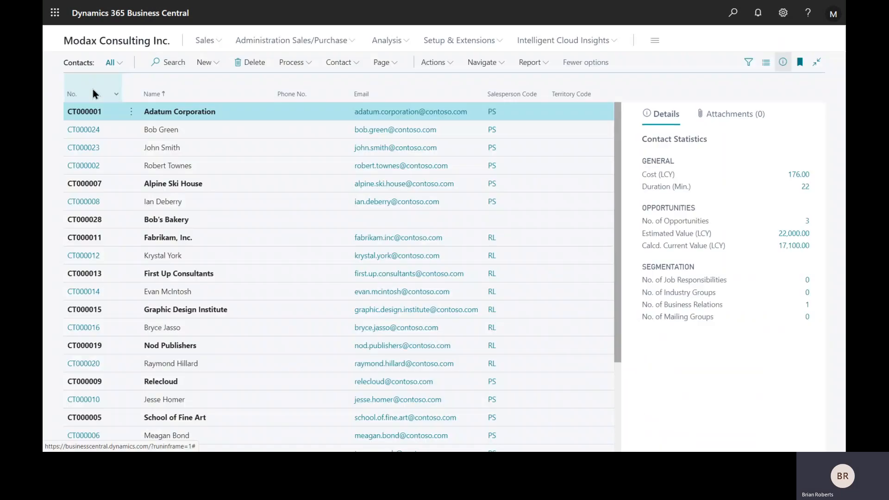
left_click(71, 94)
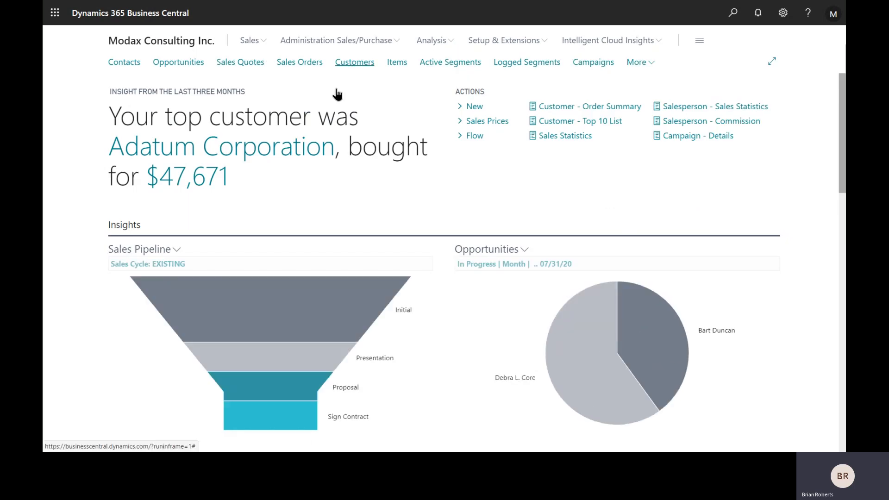
left_click(352, 65)
left_click(129, 203)
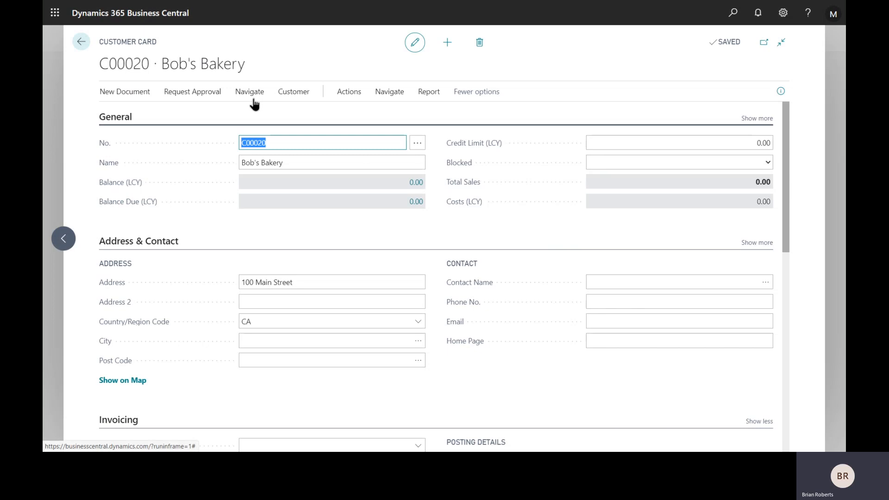
Step: Open the contact card linked to the Bob's Bakery customer and check its profile questionnaire answers
left_click(249, 95)
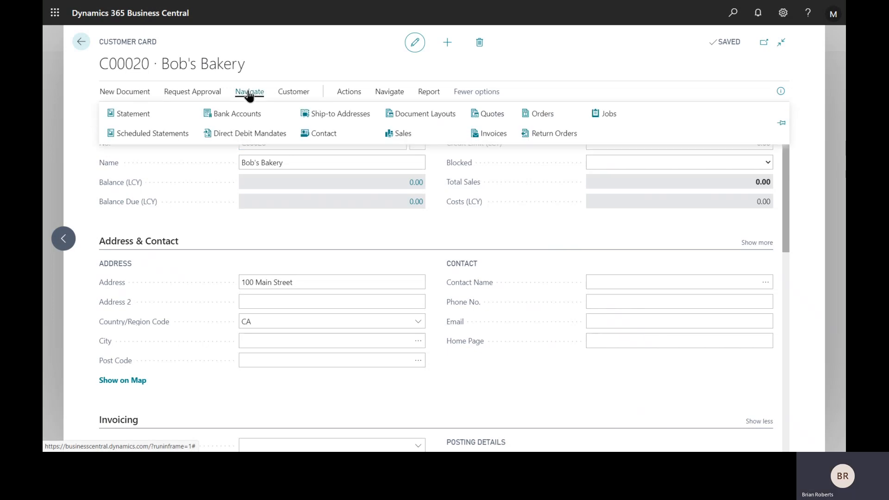
left_click(325, 132)
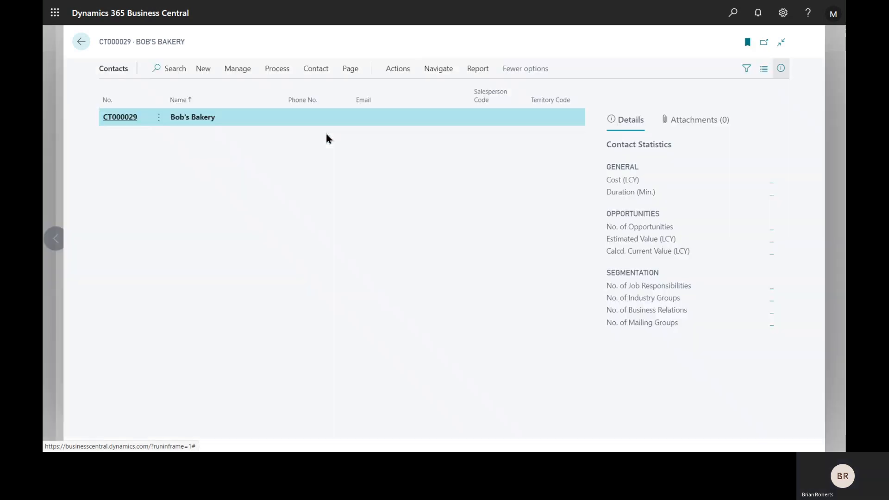
left_click(120, 118)
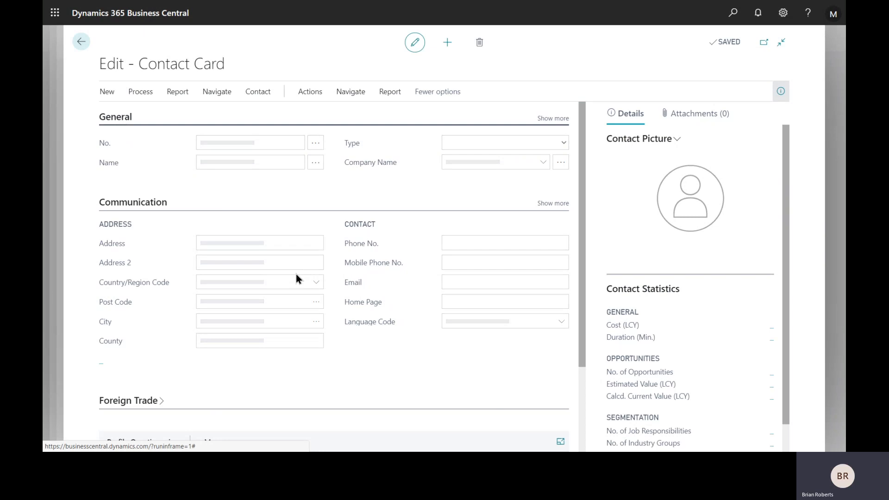
scroll(301, 292, "down", 3)
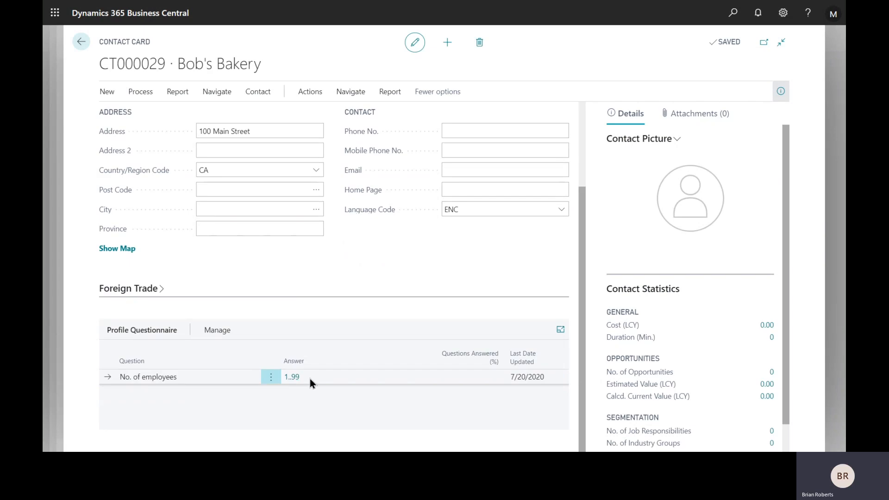
scroll(310, 379, "up", 3)
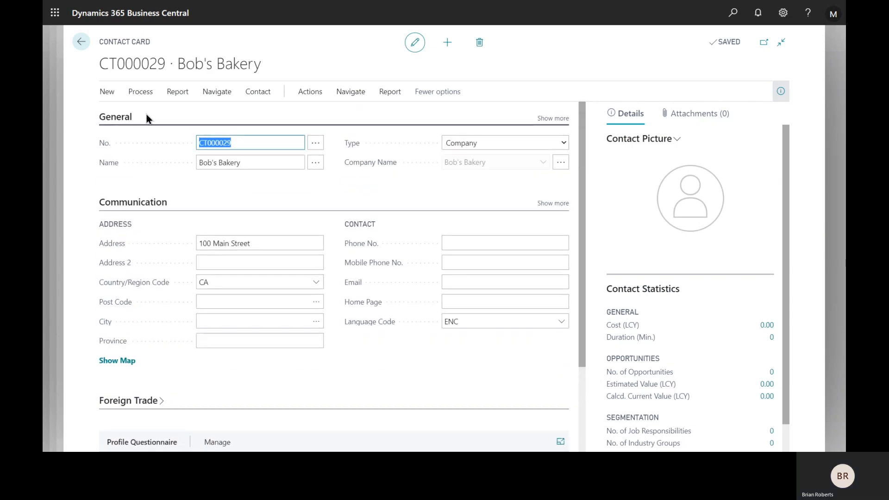
Step: Create a new Person contact under Bob's Bakery from its contact list and enter the person's name
left_click(82, 41)
left_click(207, 73)
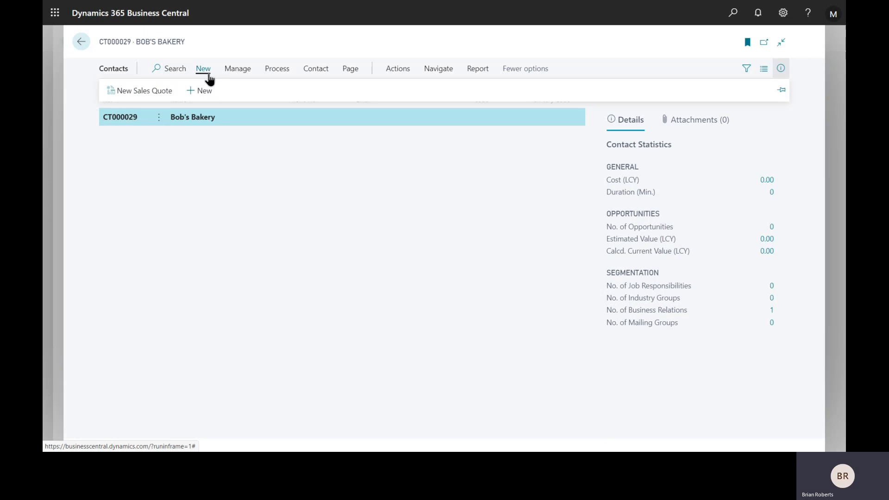
left_click(196, 92)
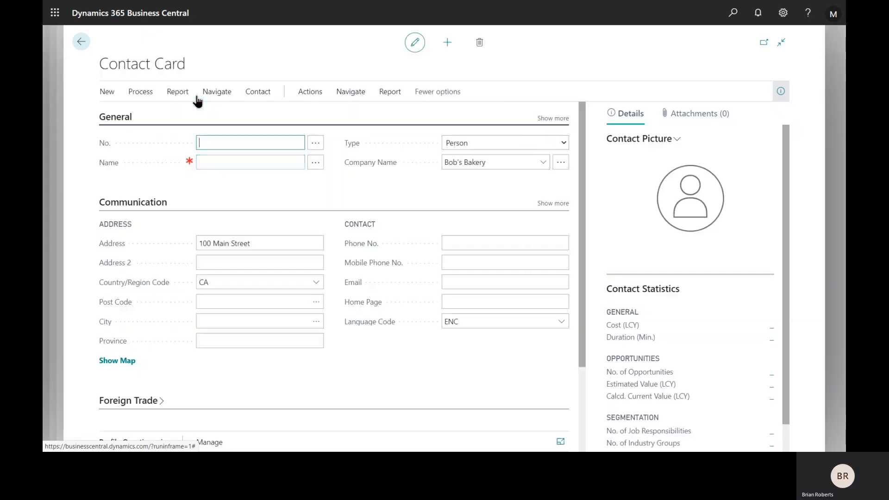
type("Bob")
key("Tab")
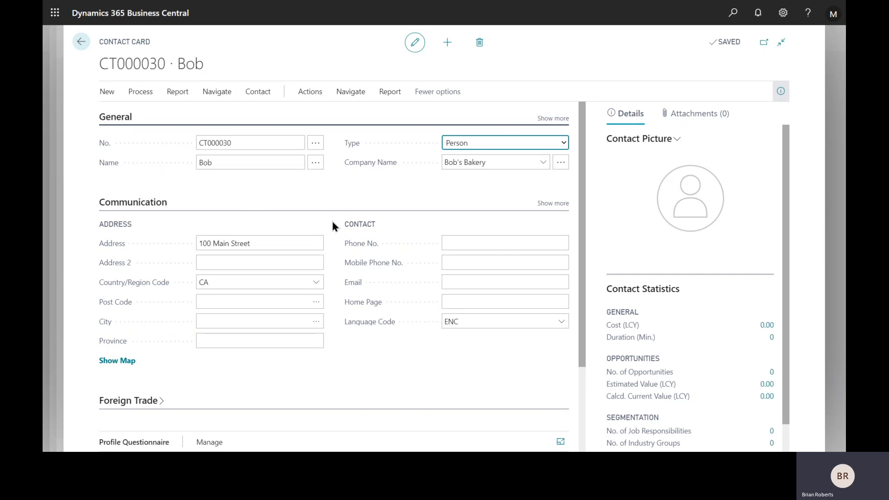
Step: Set Golf as a hobby in the PERSON profile questionnaire of the new Bob's Bakery person contact
scroll(332, 221, "down", 2)
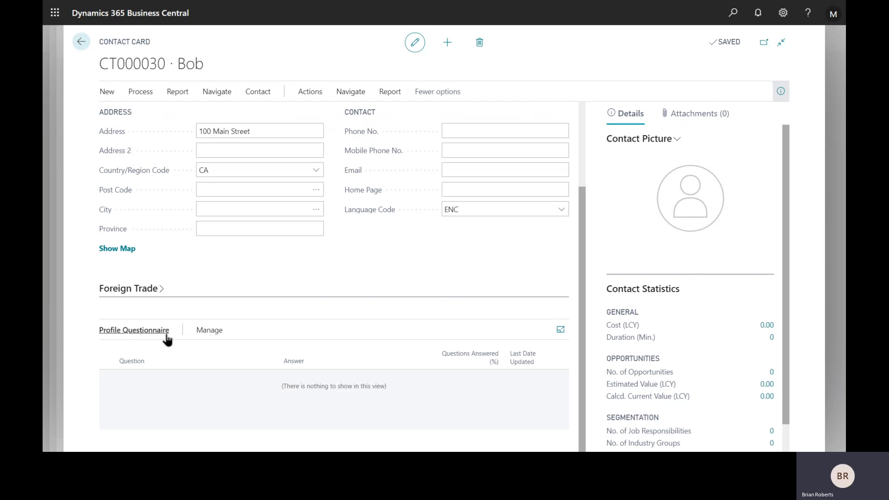
left_click(143, 95)
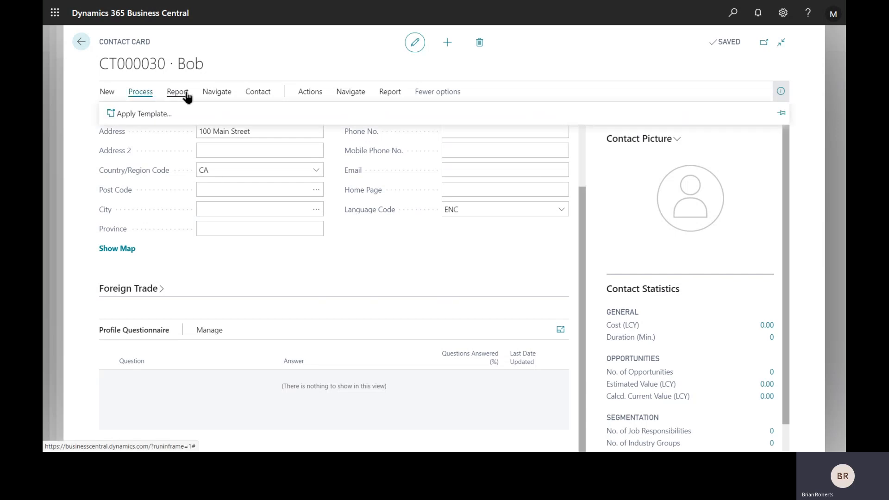
left_click(216, 93)
left_click(131, 114)
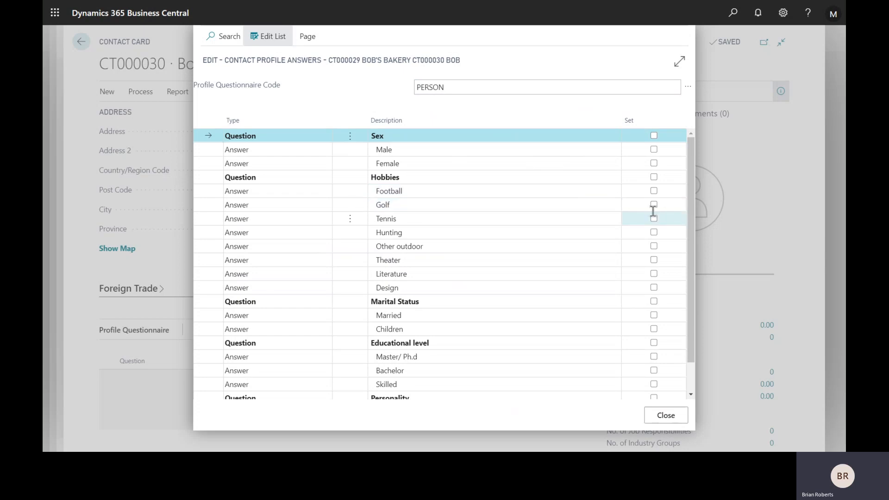
left_click(653, 204)
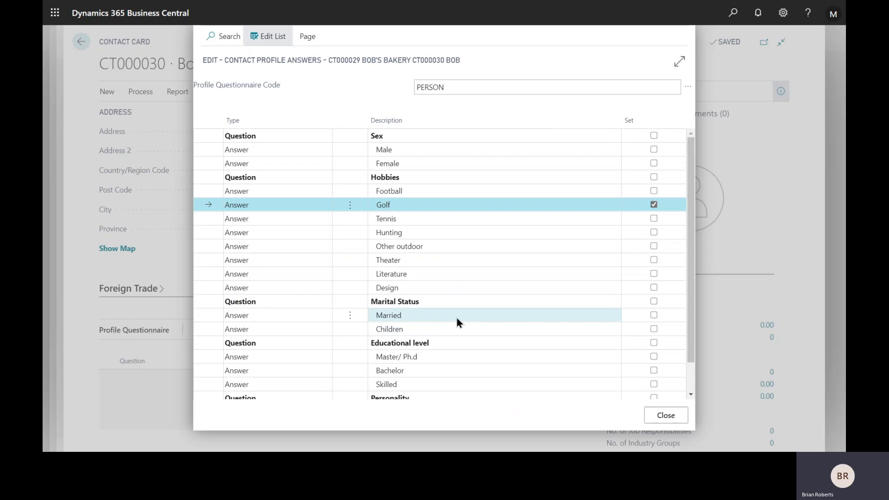
Step: Close the profile answers and leave the contact, customer card and customer list to return to the home page
left_click(667, 416)
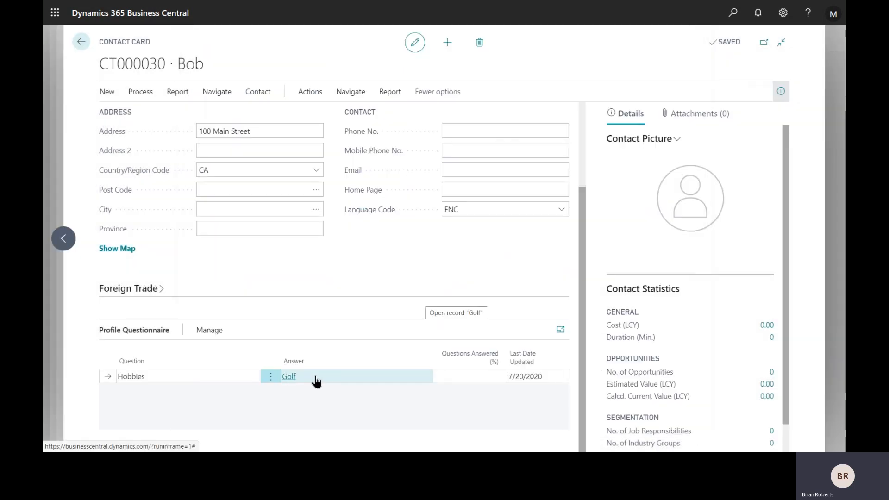
left_click(82, 42)
left_click(84, 44)
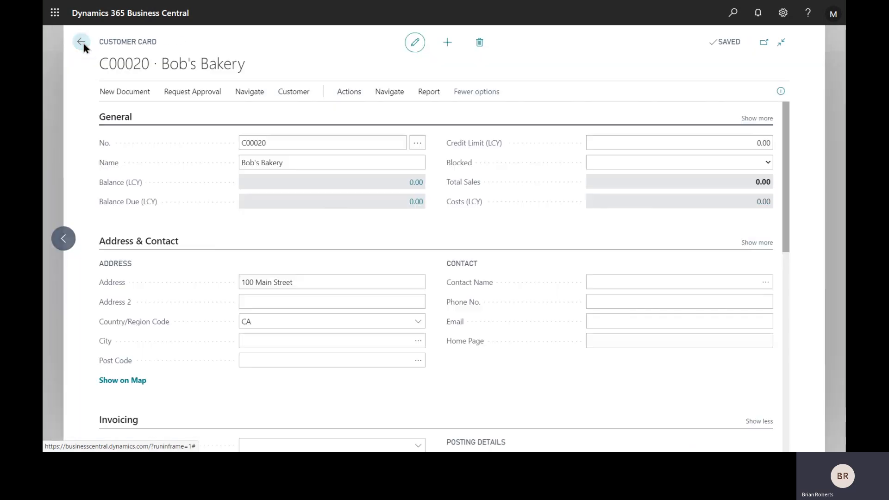
left_click(84, 44)
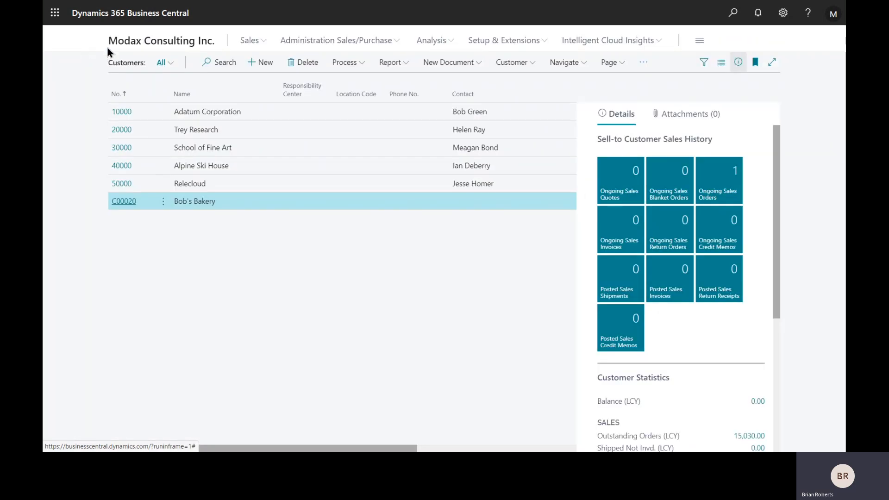
left_click(146, 43)
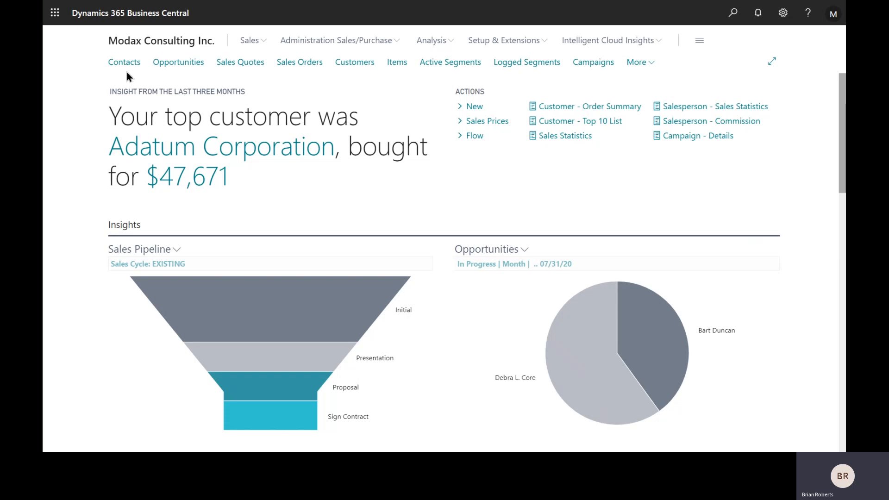
Step: Create a new campaign with an automatically assigned number and the description Summer Sale
left_click(584, 68)
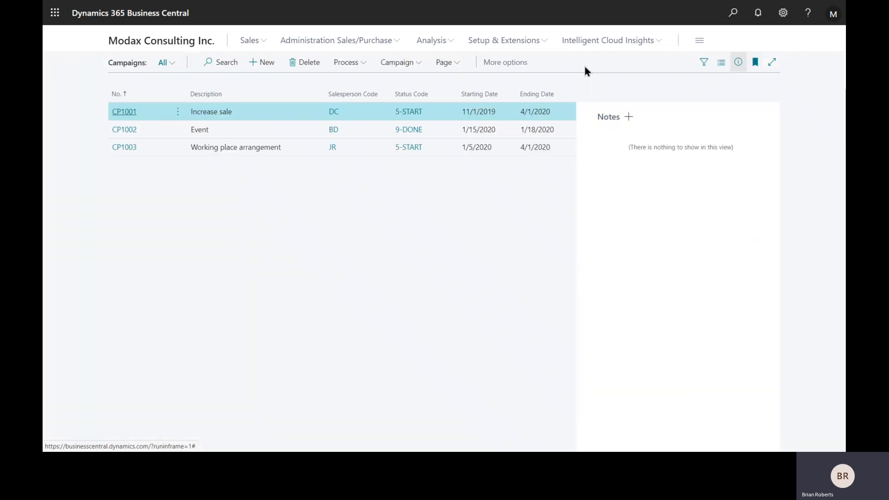
left_click(268, 63)
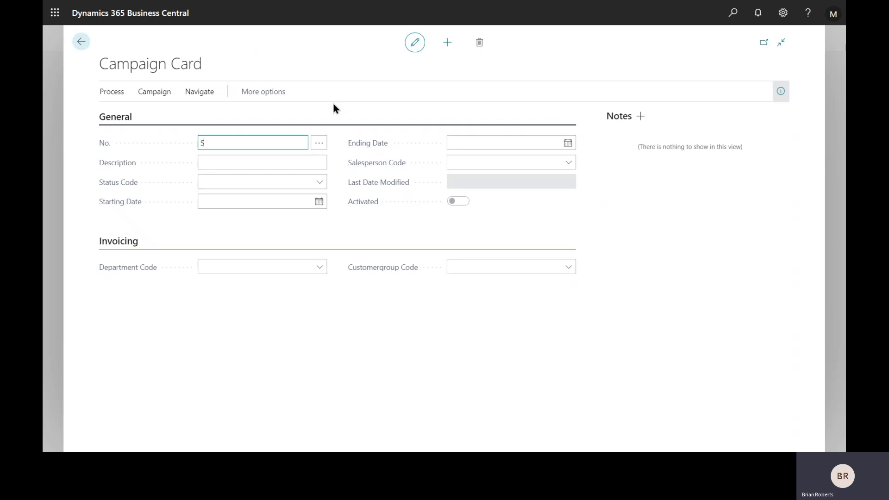
key("Tab")
type("Summer Sale")
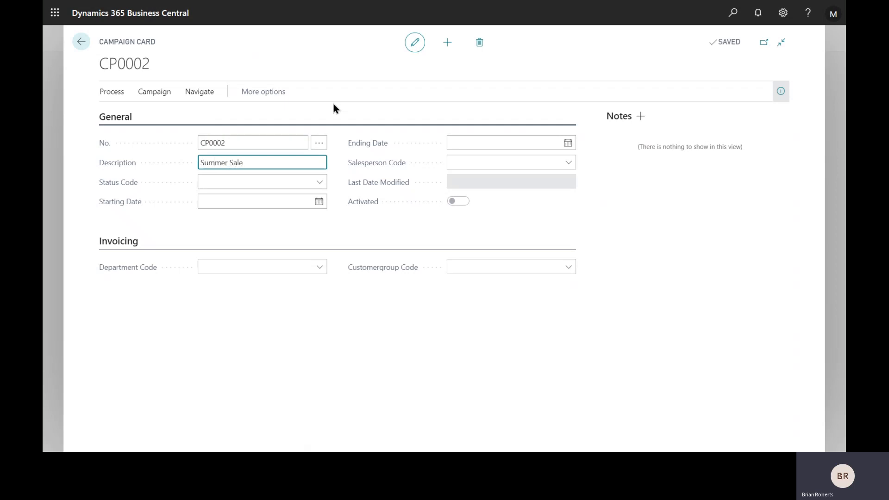
key("Tab")
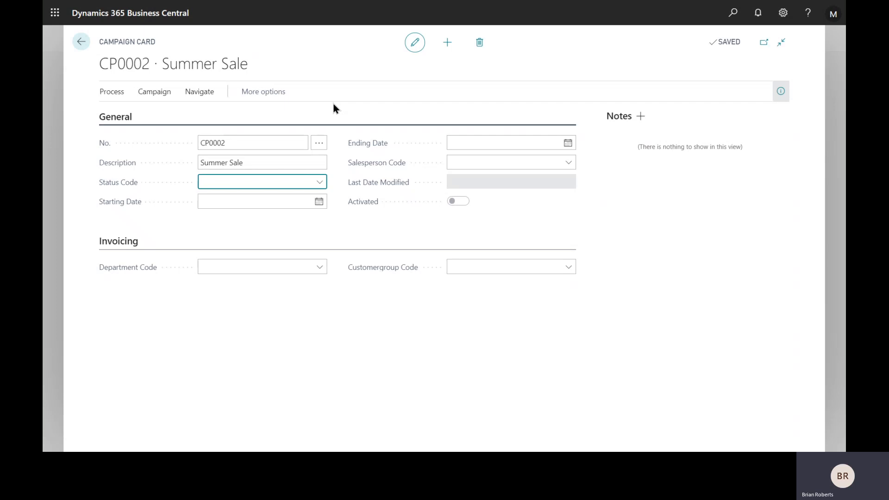
left_click(325, 183)
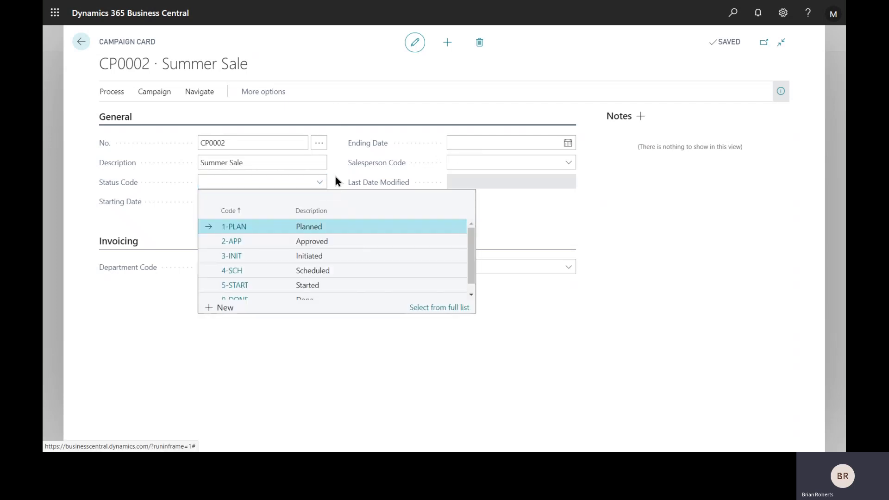
left_click(335, 175)
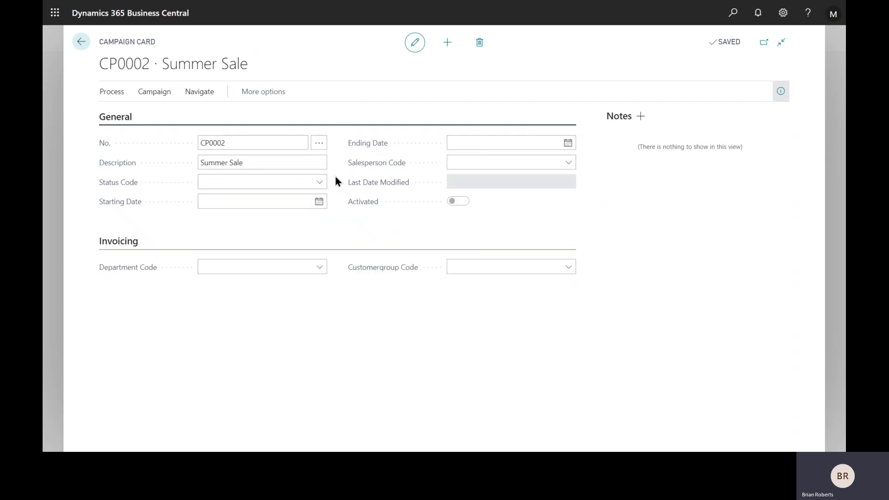
Step: Open the Summer Sale campaign's segments and create a segment described as Ontario
left_click(161, 96)
left_click(197, 95)
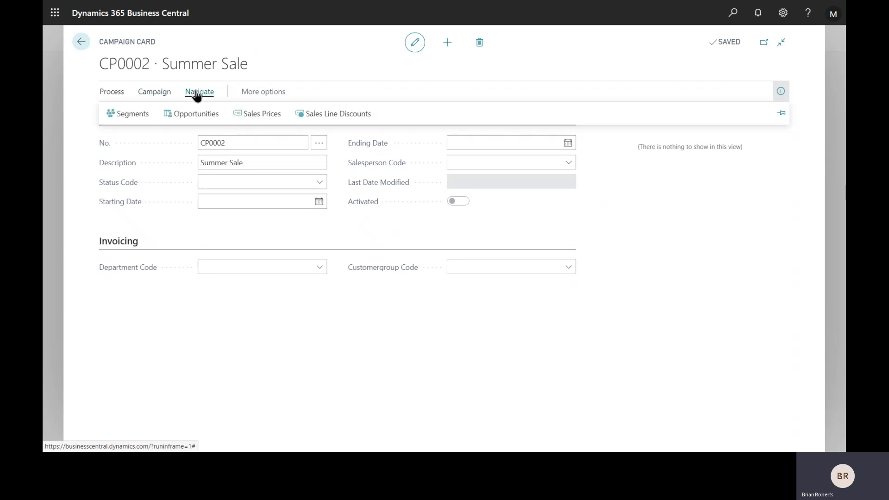
left_click(144, 117)
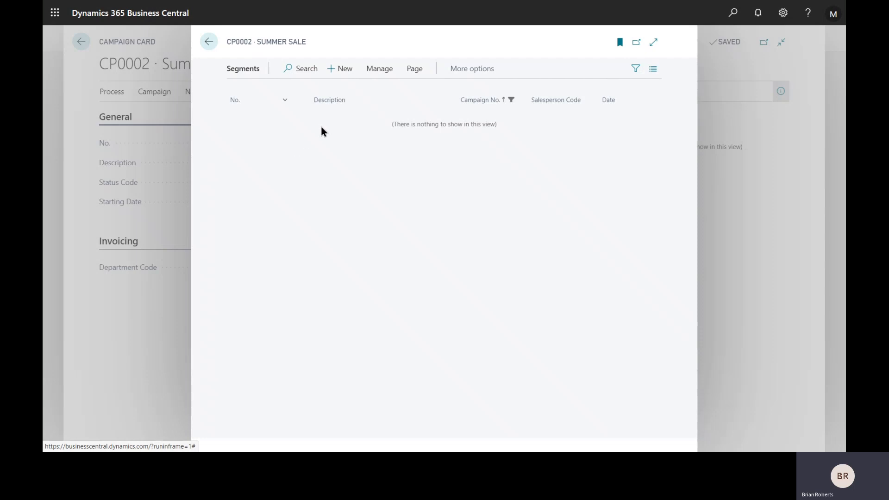
left_click(335, 78)
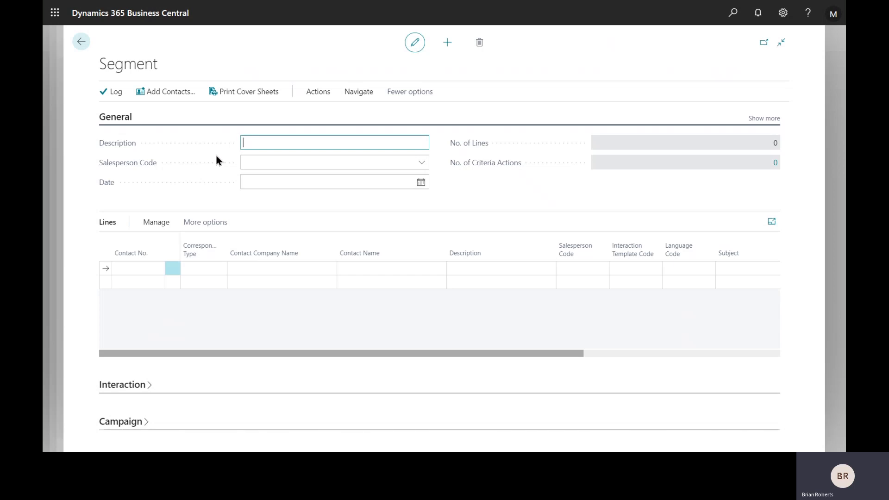
type("Ontario")
key("Tab")
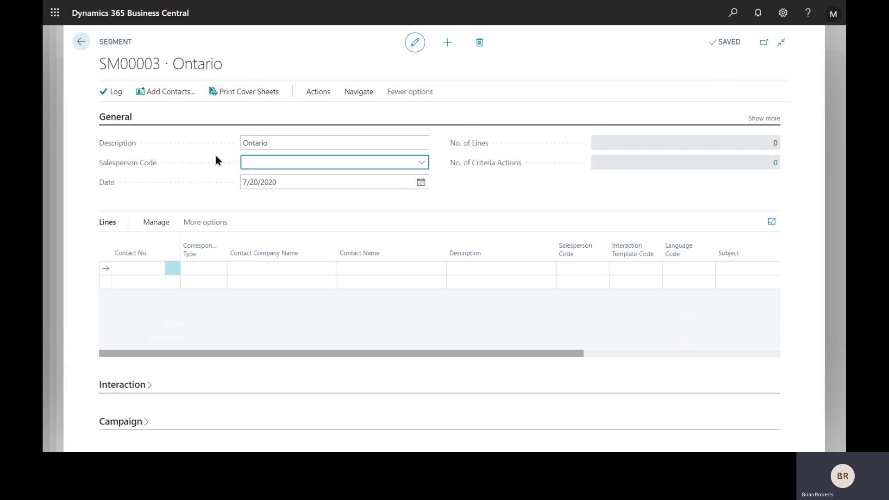
left_click(81, 43)
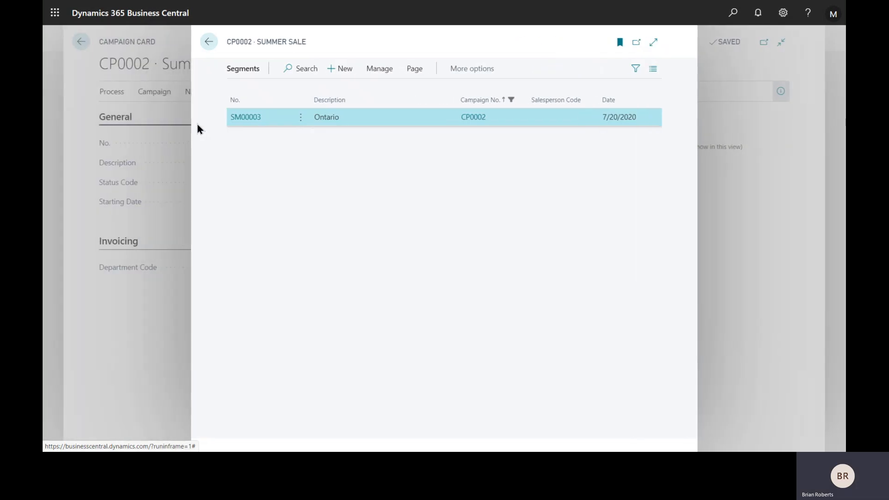
Step: Create a second segment for the Summer Sale campaign with the description Quebec
left_click(346, 70)
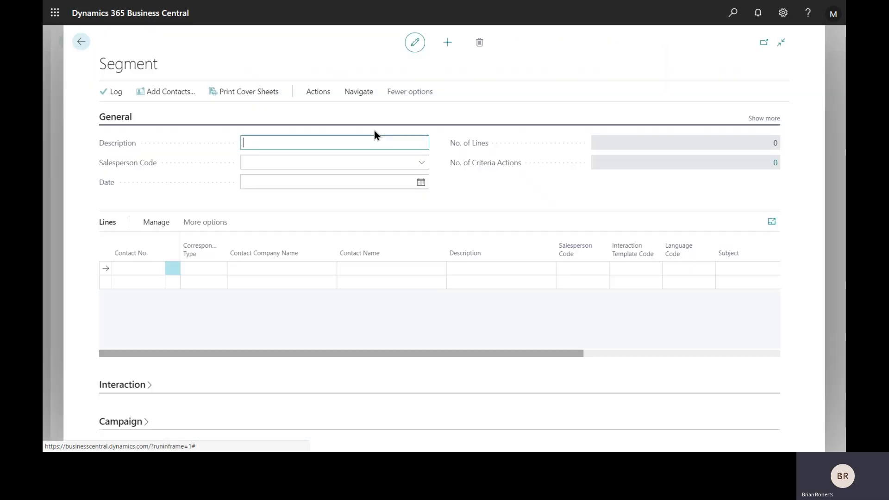
type("Qui")
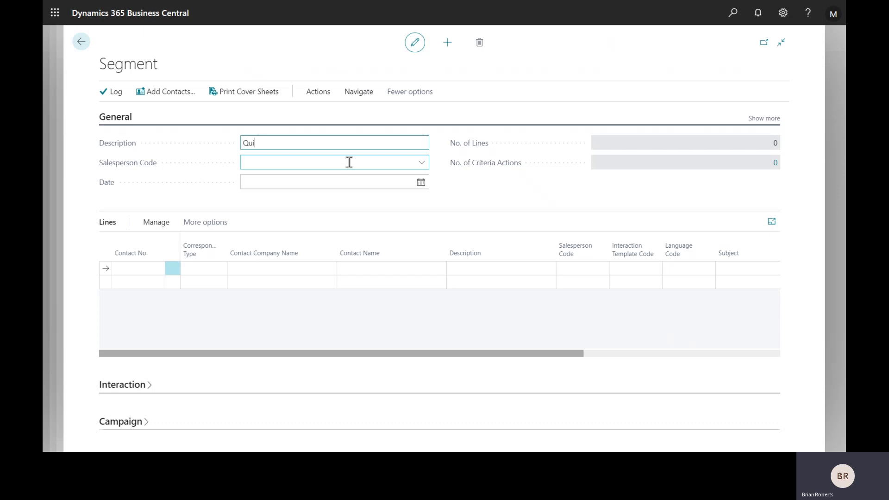
type("ebec")
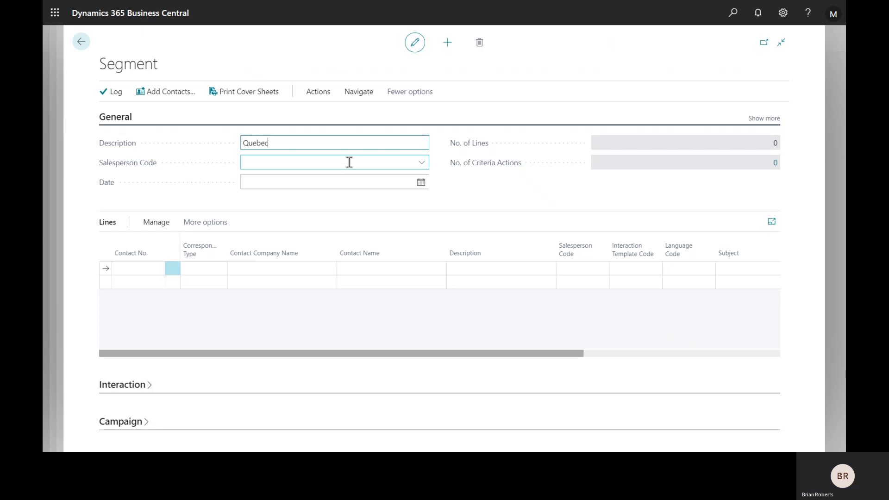
left_click(349, 162)
left_click(80, 49)
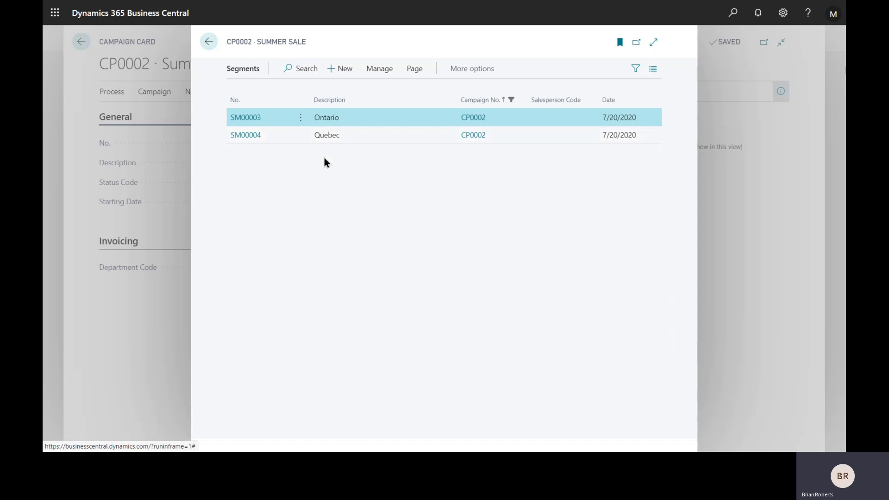
Step: Start adding contacts to the Ontario segment and filter them by the type Company
left_click(247, 119)
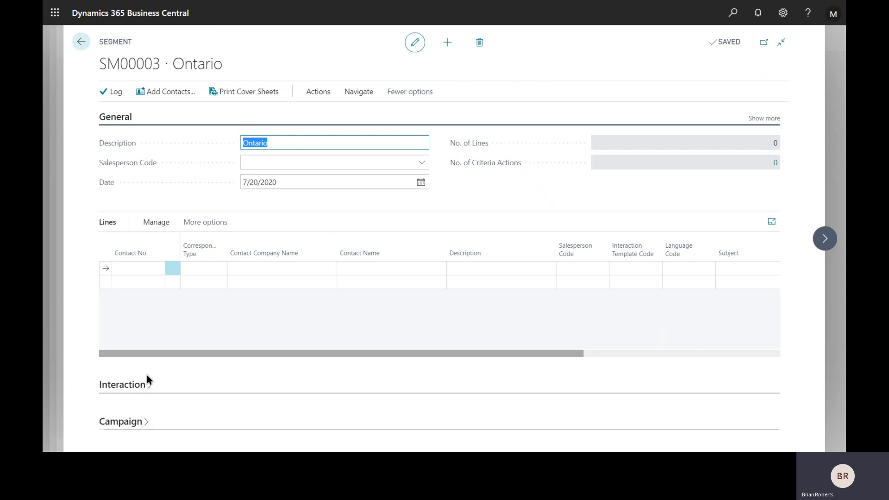
left_click(203, 268)
left_click(177, 92)
left_click_drag(571, 243, 573, 105)
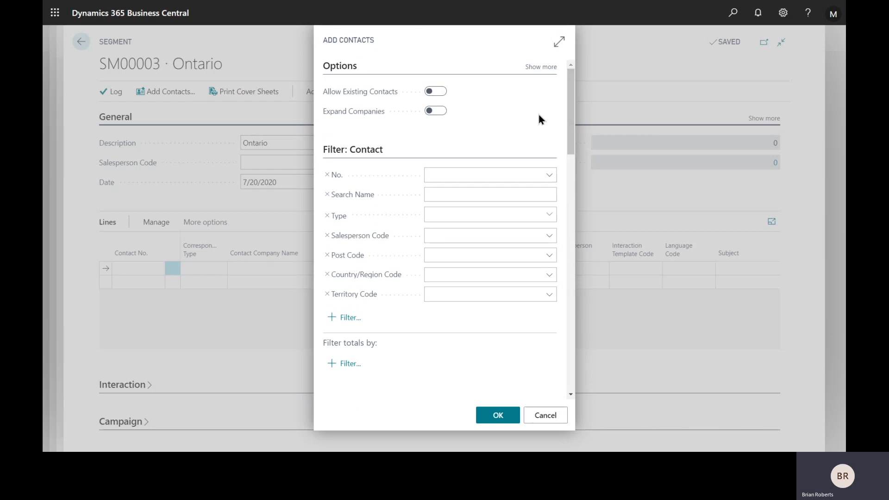
mouse_move(573, 124)
left_mouse_down()
mouse_move(577, 382)
mouse_move(583, 109)
left_mouse_up()
left_click(549, 216)
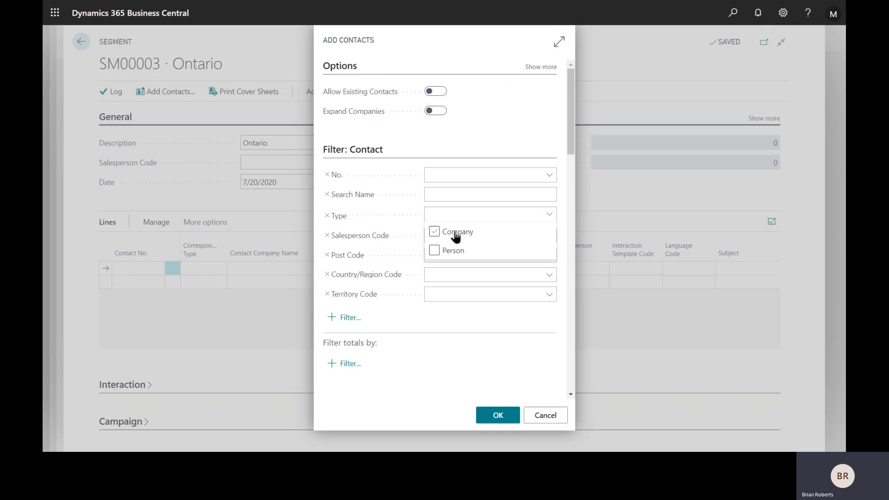
left_click(441, 232)
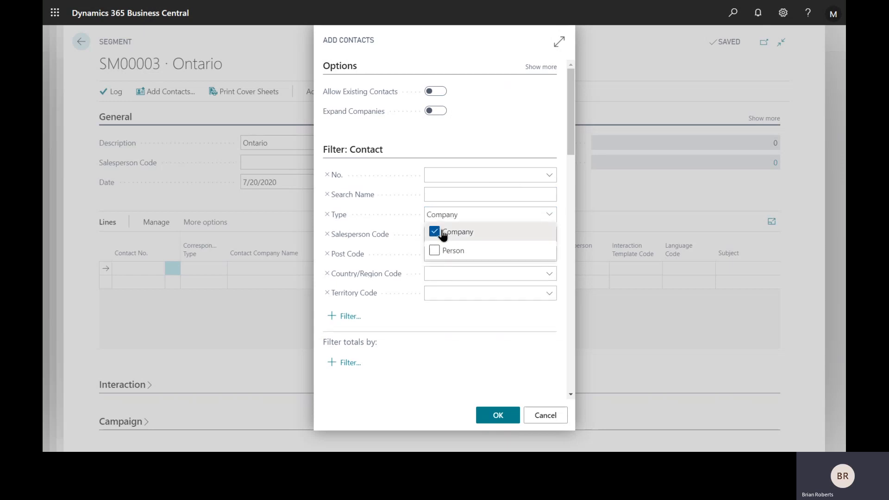
left_click(398, 221)
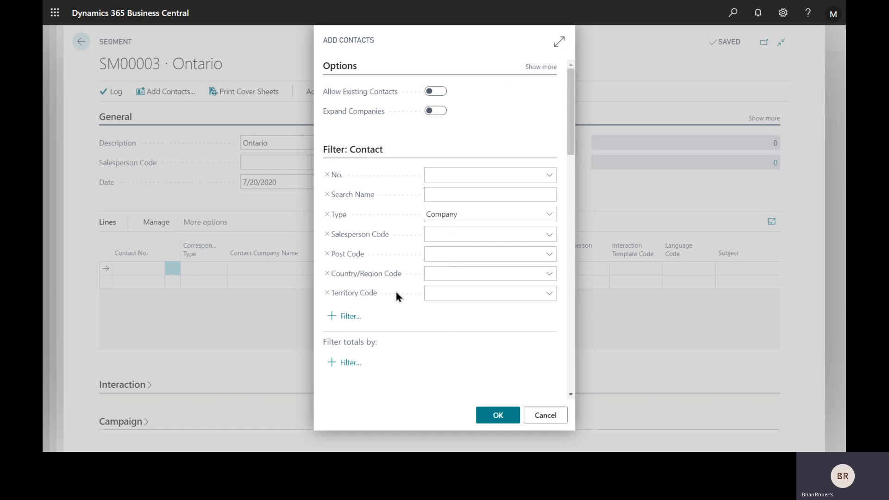
Step: Try the SE territory code as a filter for the contacts and clear it again
left_click(549, 293)
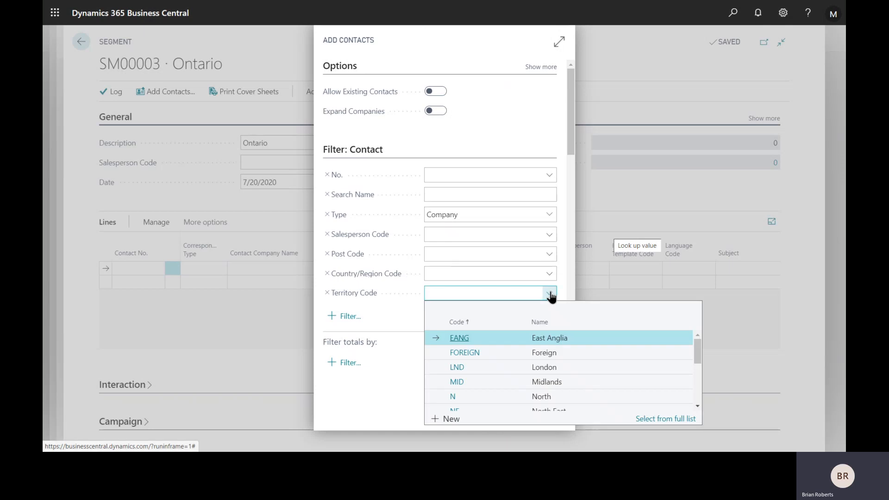
scroll(529, 354, "down", 5)
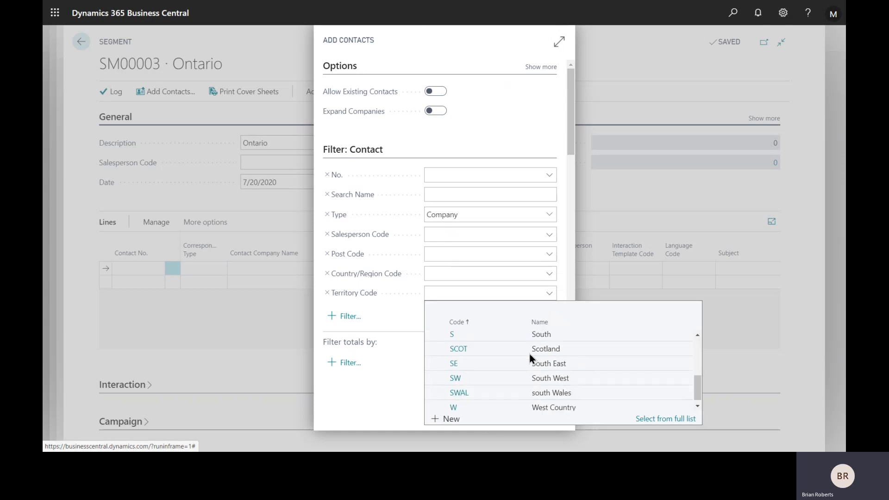
left_click(457, 359)
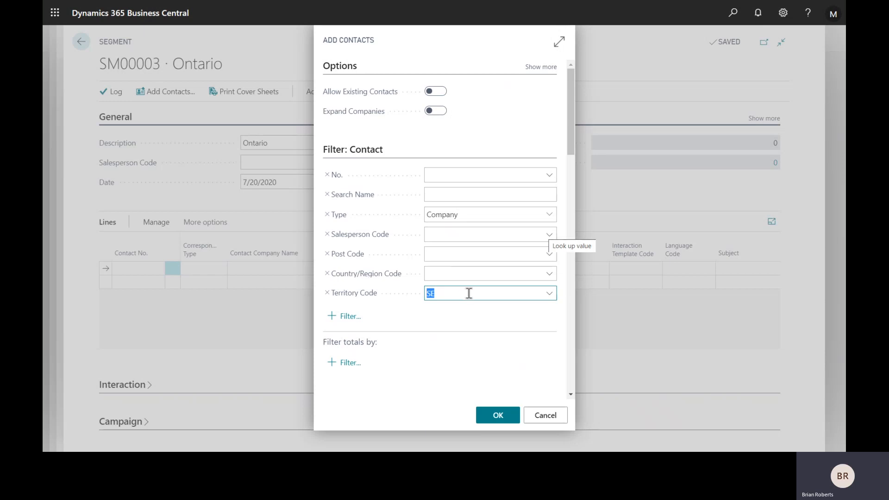
mouse_move(440, 295)
left_mouse_down()
mouse_move(417, 295)
mouse_move(456, 298)
left_mouse_up()
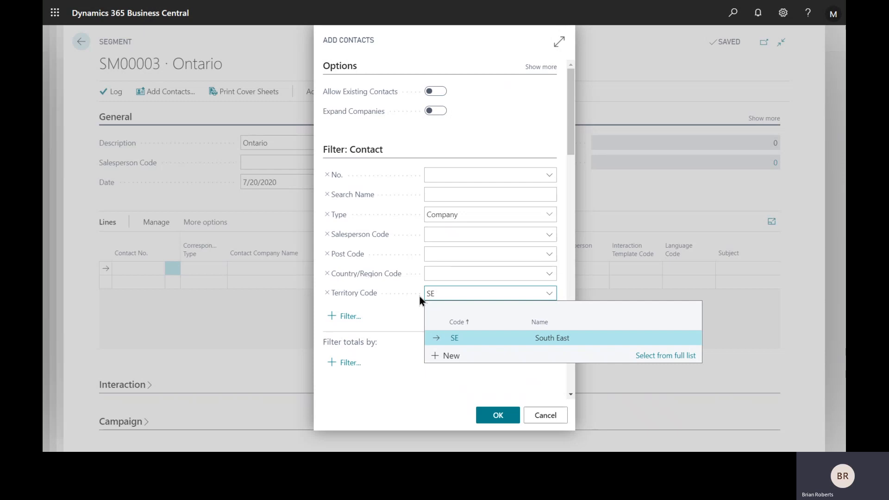
key("BackSpace")
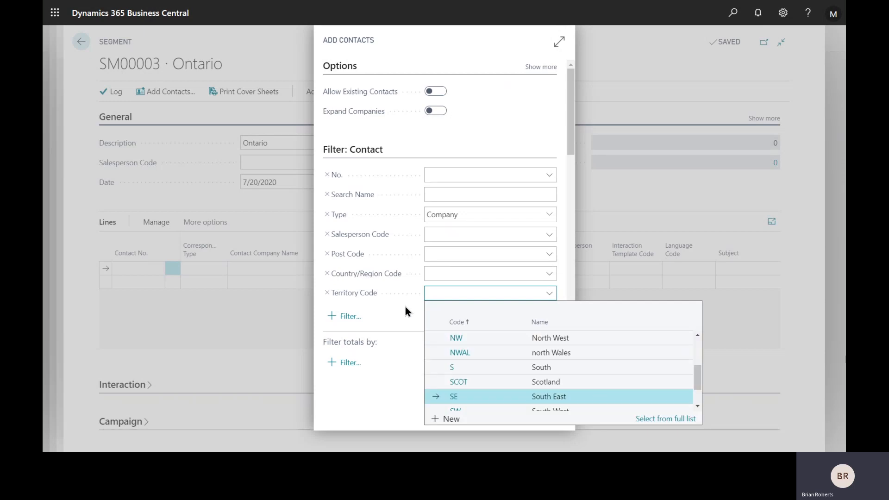
key("Escape")
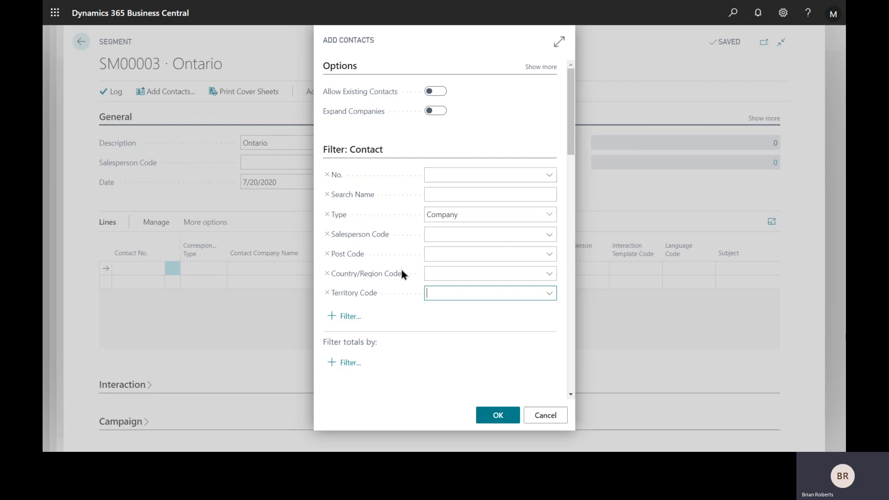
Step: Filter the Ontario contacts by the COMPANY profile questionnaire and check the answer lines available for it
scroll(402, 268, "down", 1)
scroll(405, 252, "down", 2)
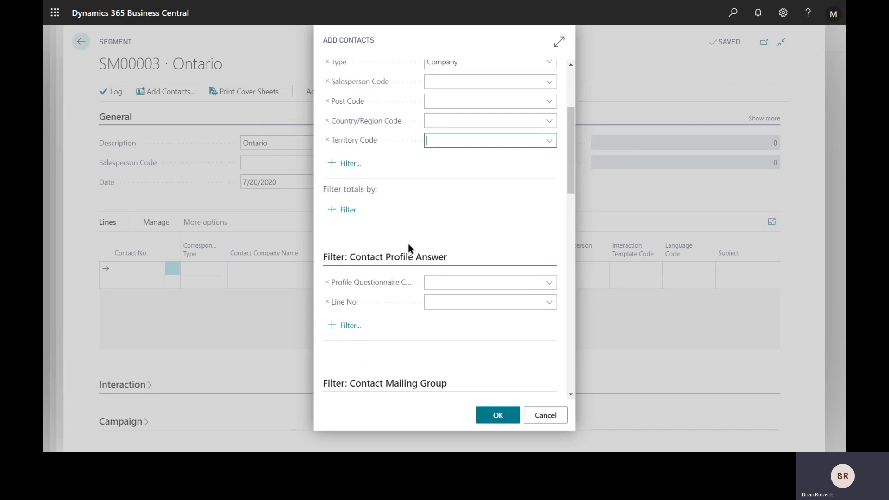
scroll(408, 244, "up", 2)
scroll(417, 244, "down", 1)
left_click_drag(570, 173, 571, 211)
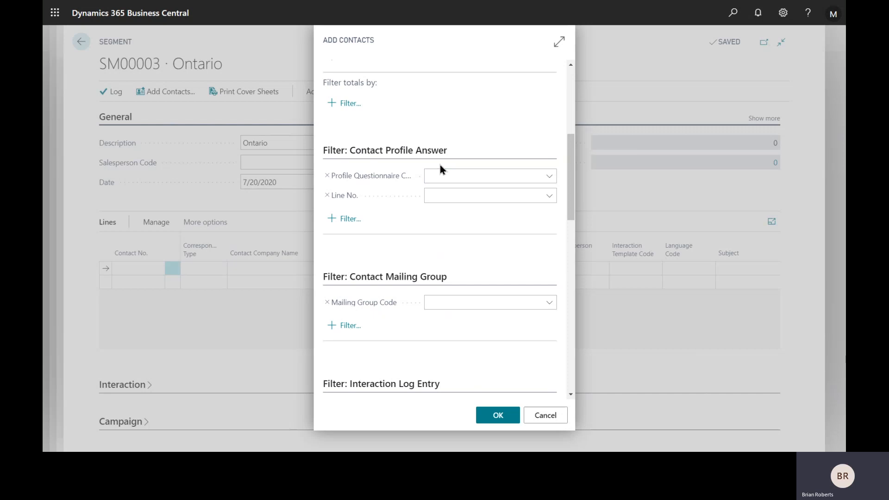
left_click(551, 180)
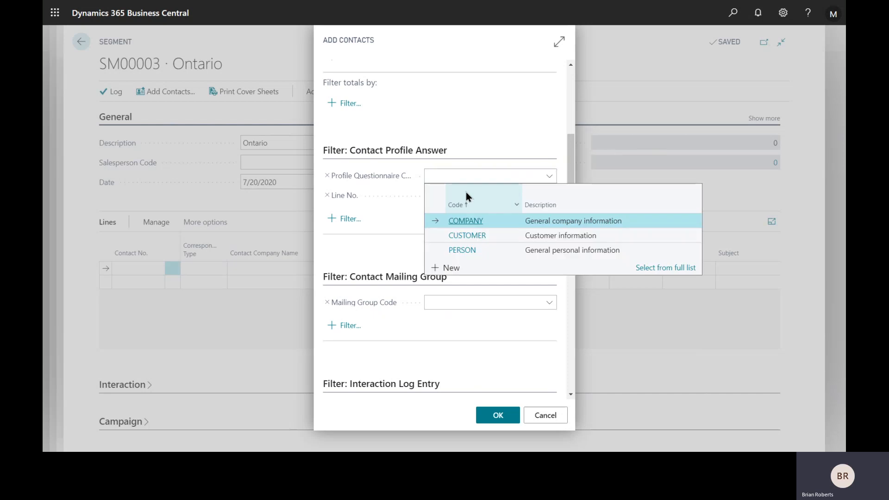
left_click(457, 221)
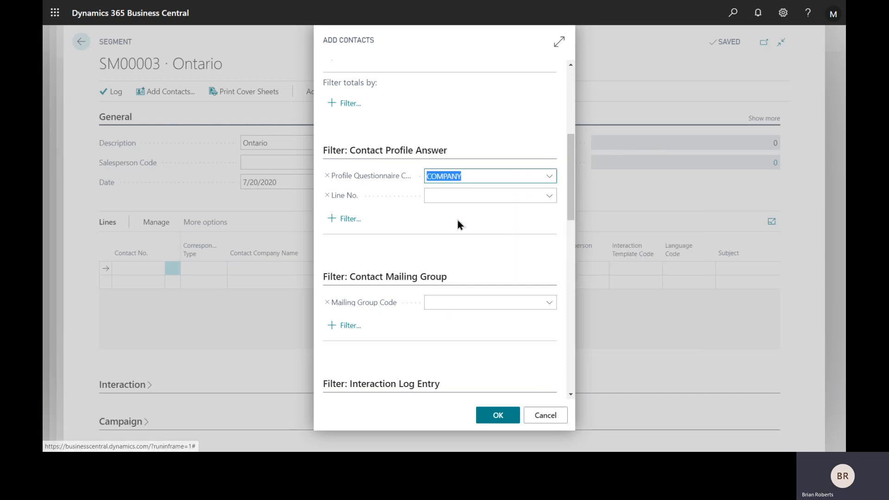
left_click(547, 196)
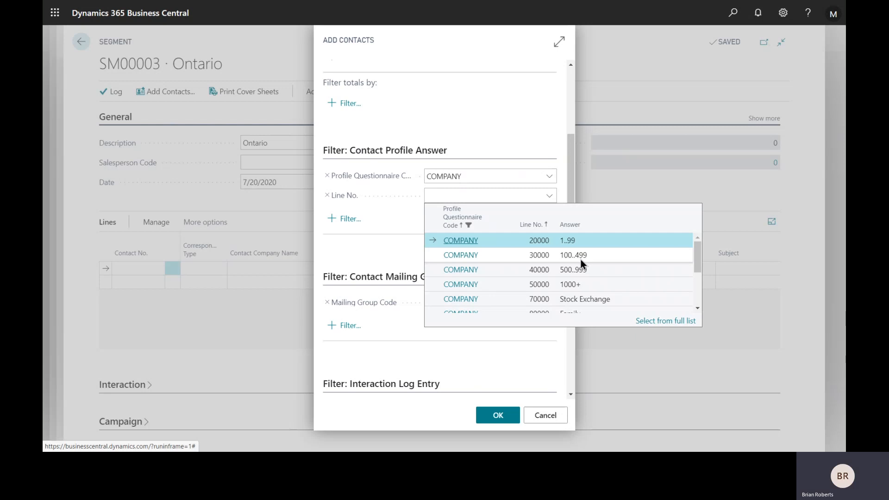
left_click(393, 246)
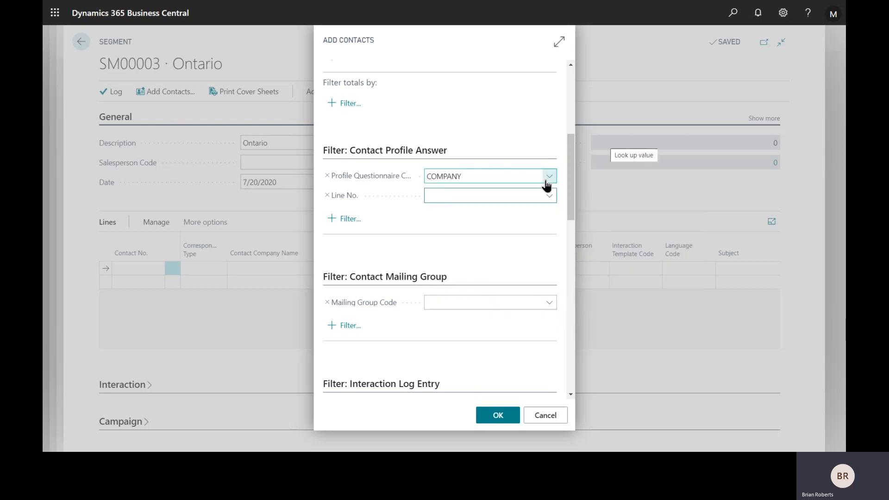
Step: Try to add the contacts with value entries for item 1896-S posted from 01/01/19 to 12/31/19
scroll(510, 245, "down", 6)
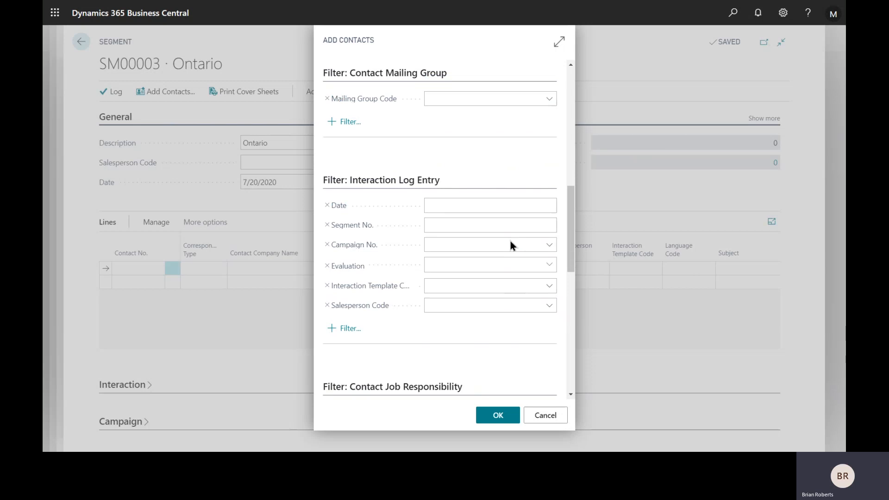
scroll(510, 242, "down", 8)
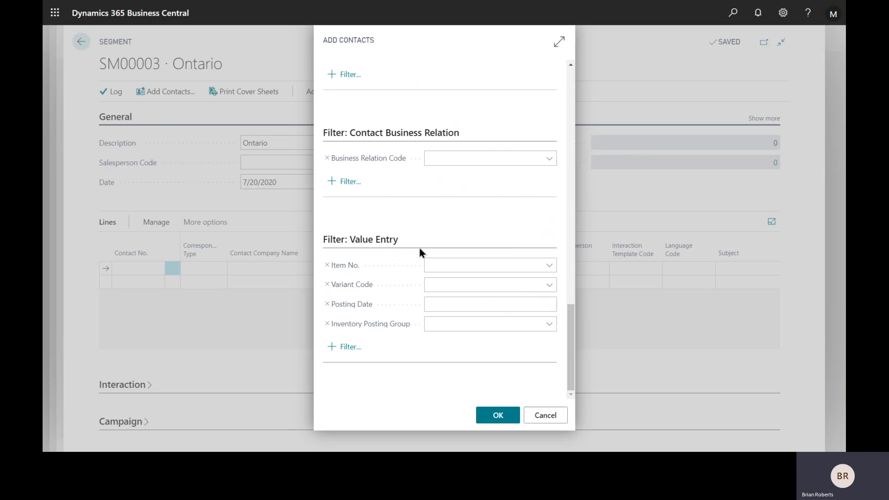
left_click(549, 267)
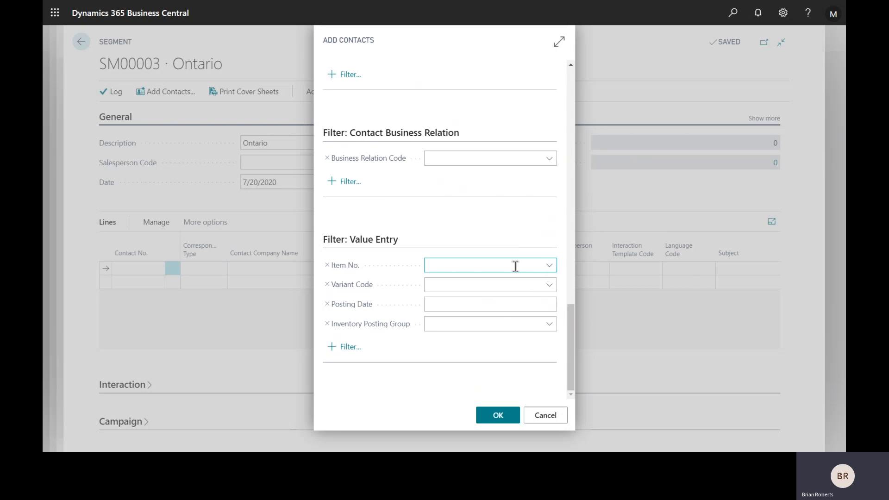
left_click(549, 266)
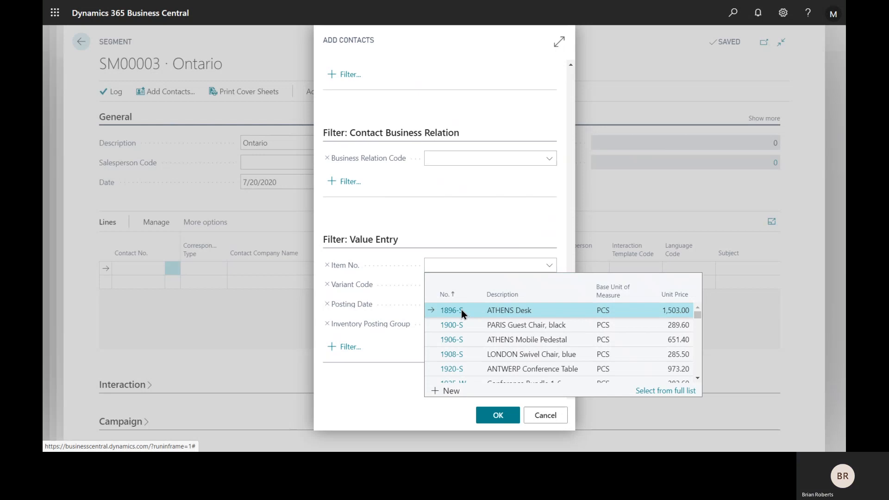
left_click(461, 311)
left_click(461, 305)
type("010")
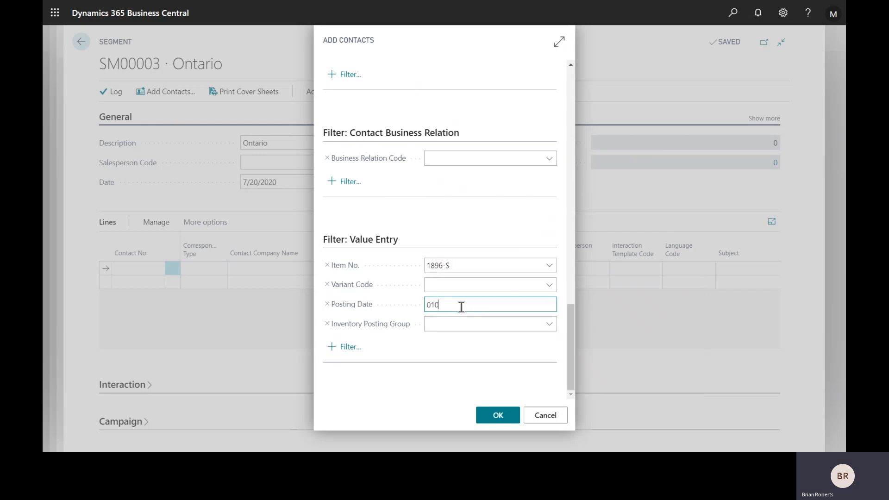
type("119..123119")
key("Tab")
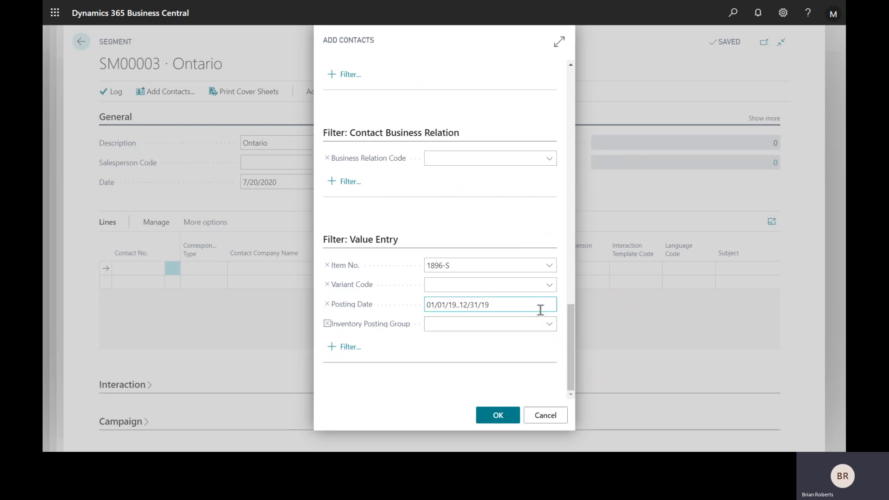
left_click_drag(571, 331, 585, 90)
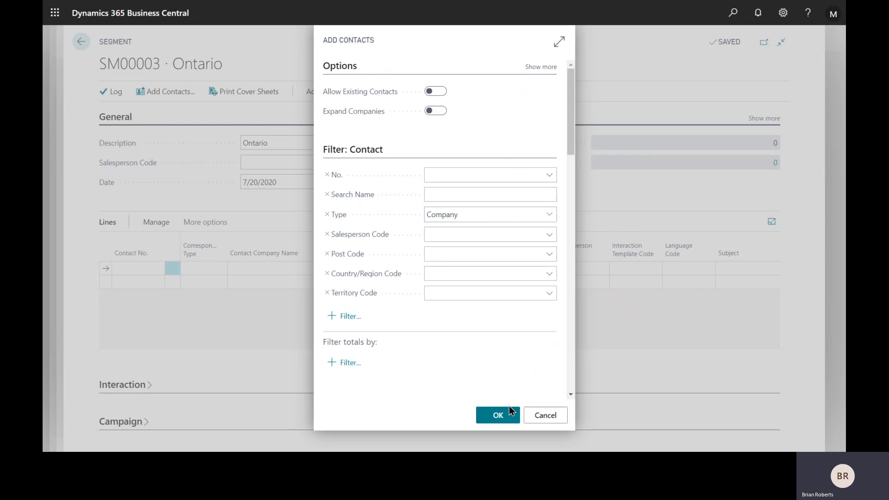
left_click(508, 419)
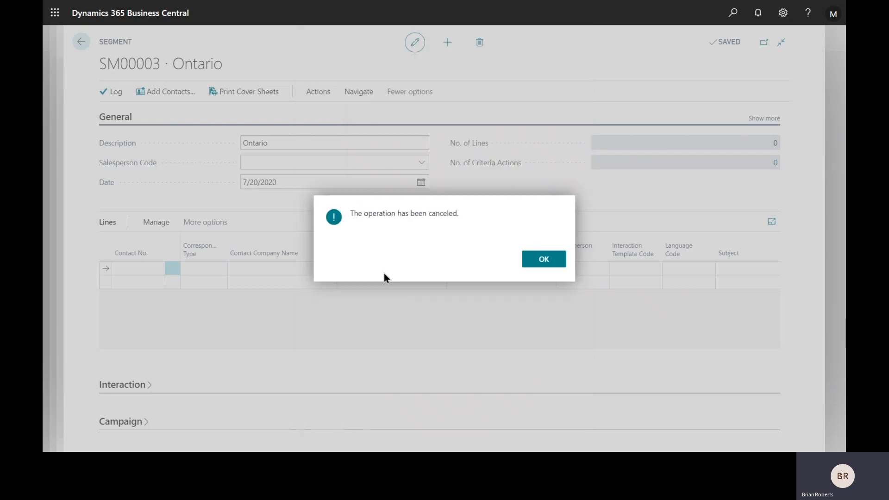
left_click(543, 268)
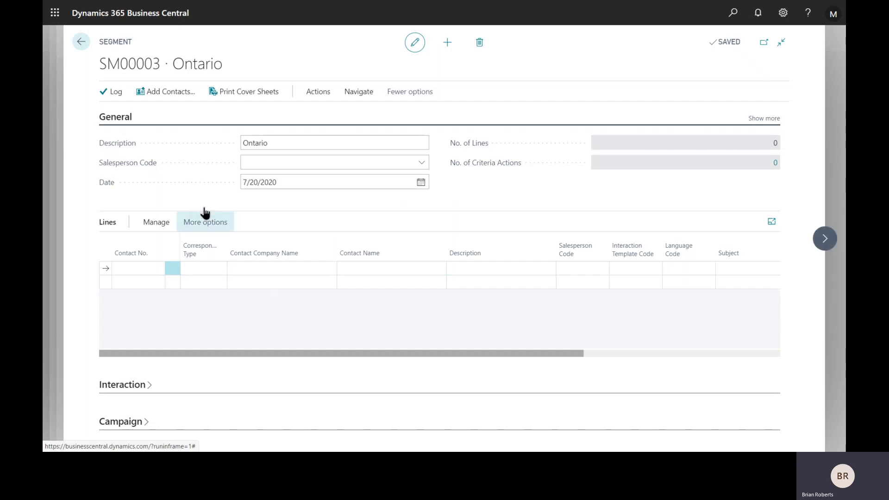
Step: Start adding contacts to the Ontario segment again and filter them by the type Company
left_click(178, 95)
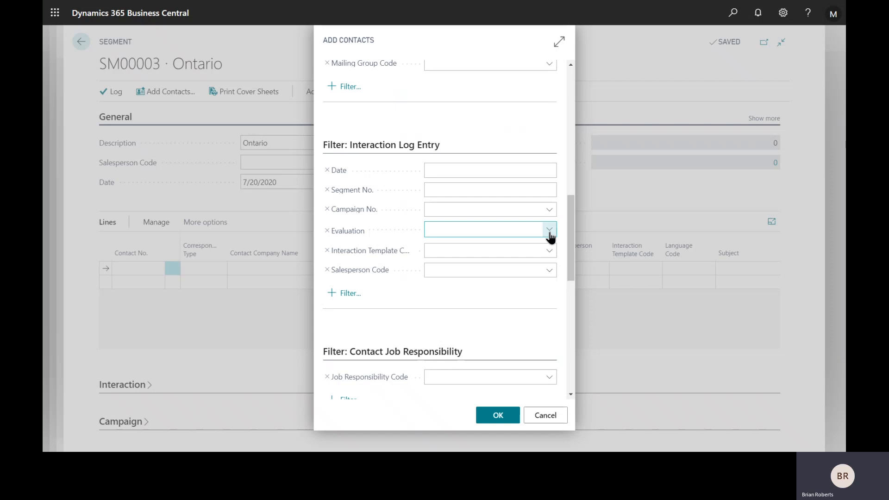
left_click_drag(572, 217, 571, 161)
scroll(567, 153, "up", 6)
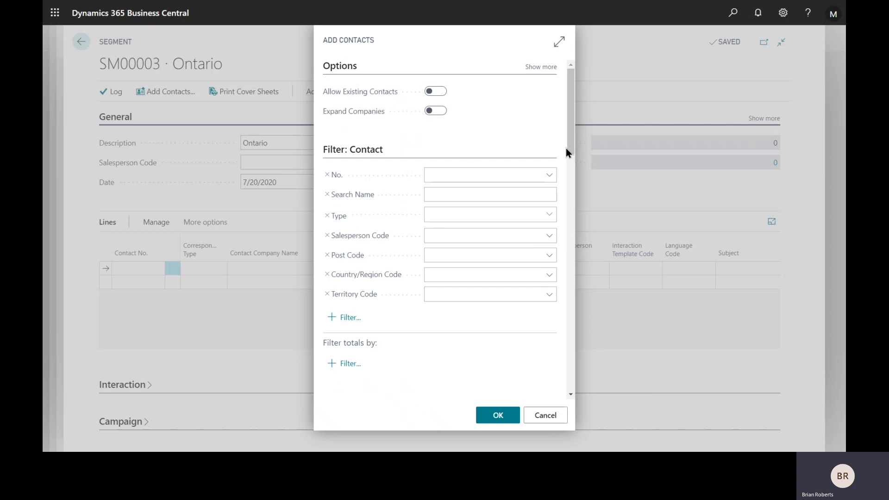
left_click(549, 216)
left_click(446, 239)
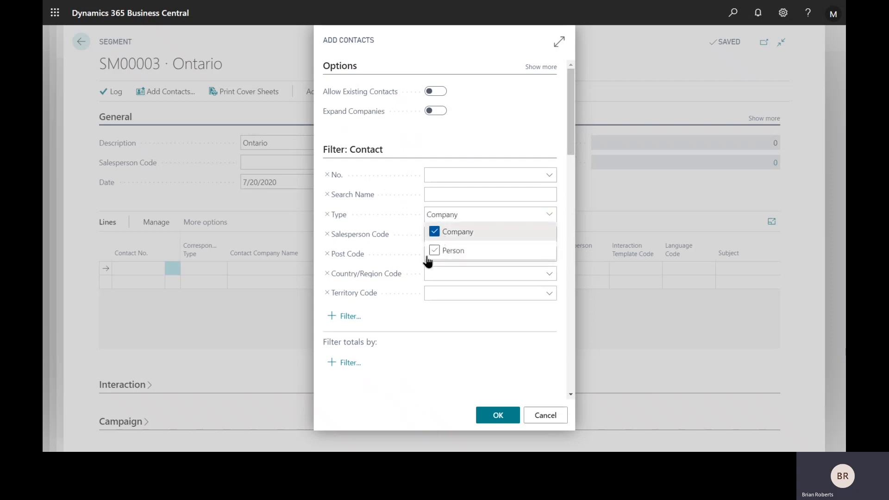
Step: Filter the value entries by item 1896-S and add the matching contacts to the Ontario segment
scroll(467, 332, "down", 5)
scroll(456, 276, "down", 1)
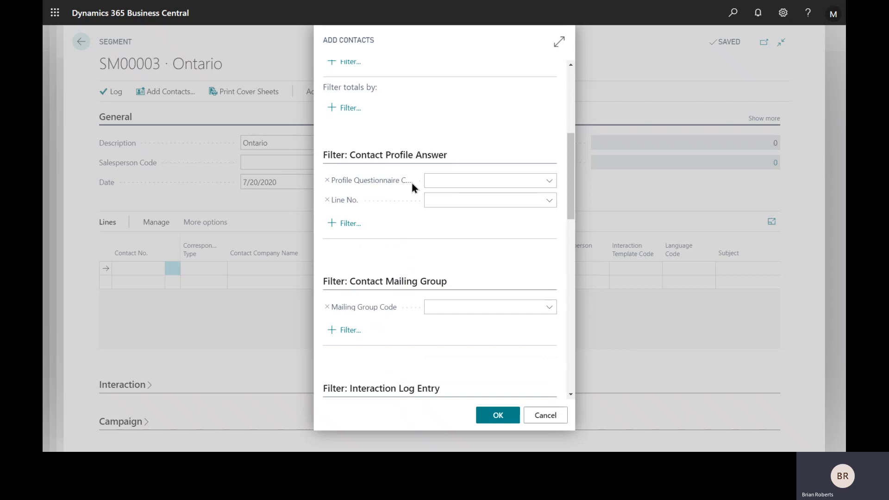
scroll(405, 202, "down", 15)
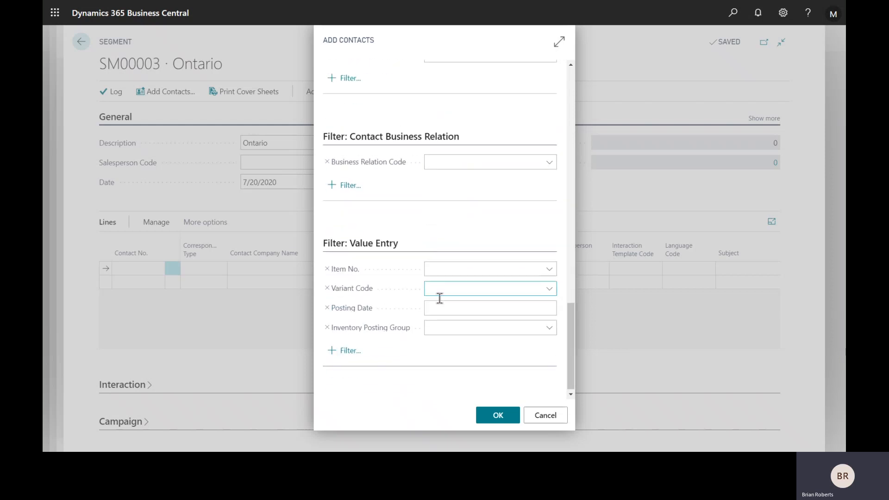
left_click(549, 265)
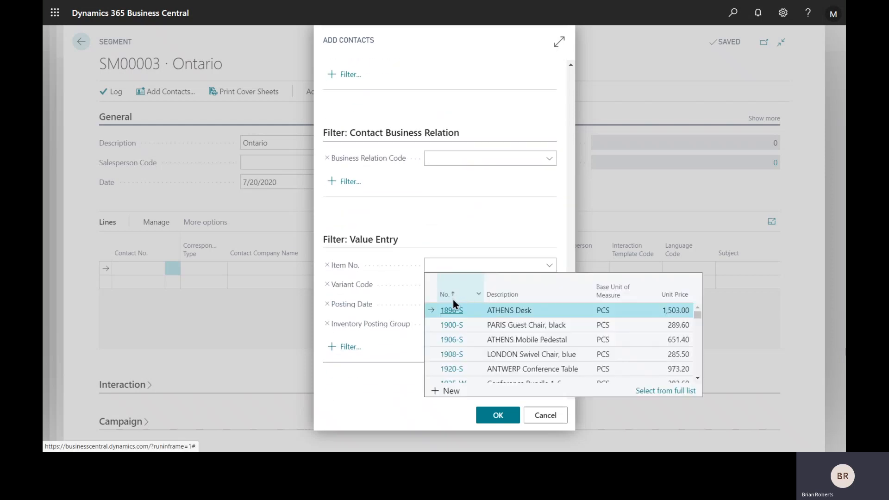
left_click(449, 313)
left_click(498, 416)
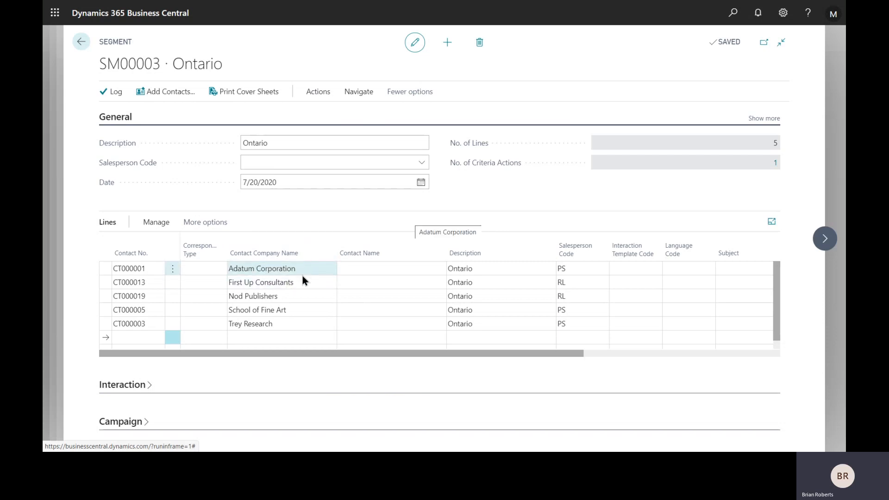
Step: Open the campaign's Quebec segment and start adding contacts filtered by the type Person
left_click(84, 45)
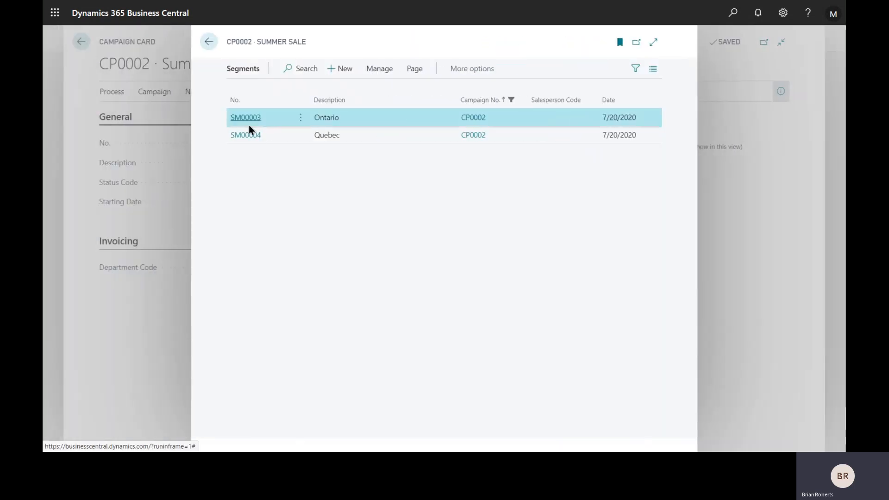
left_click(245, 135)
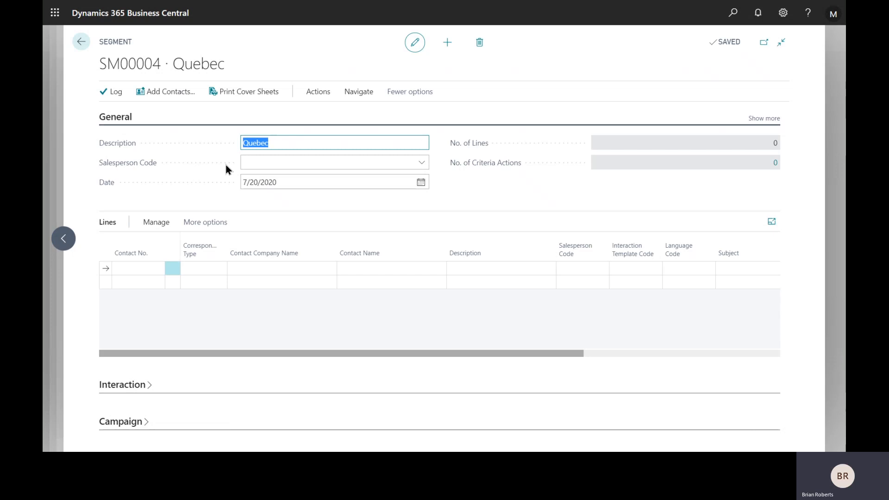
left_click(183, 95)
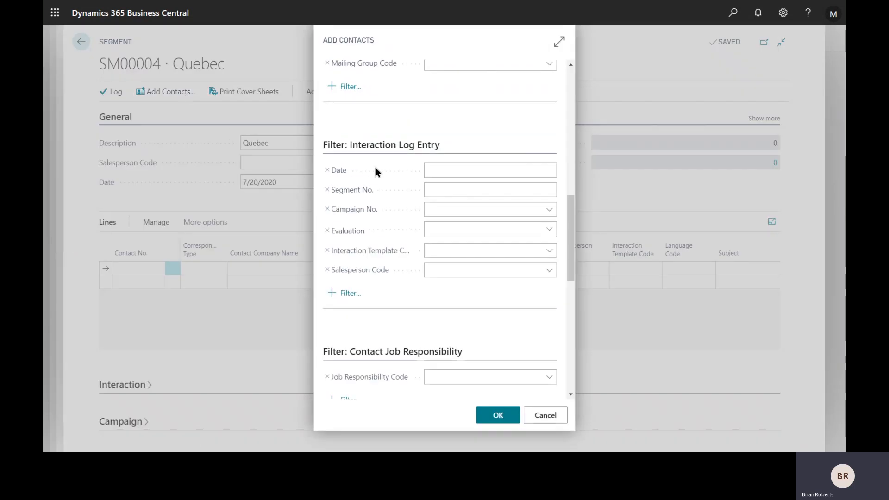
scroll(433, 195, "up", 8)
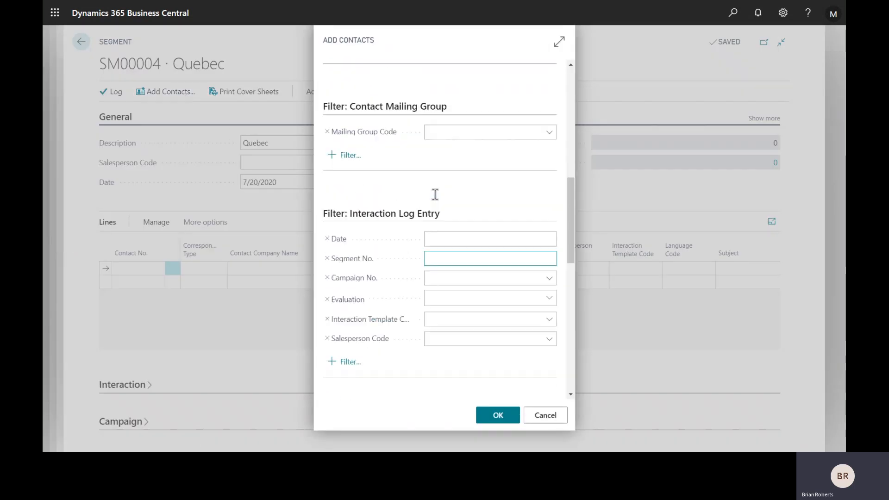
left_click(549, 214)
left_click(435, 250)
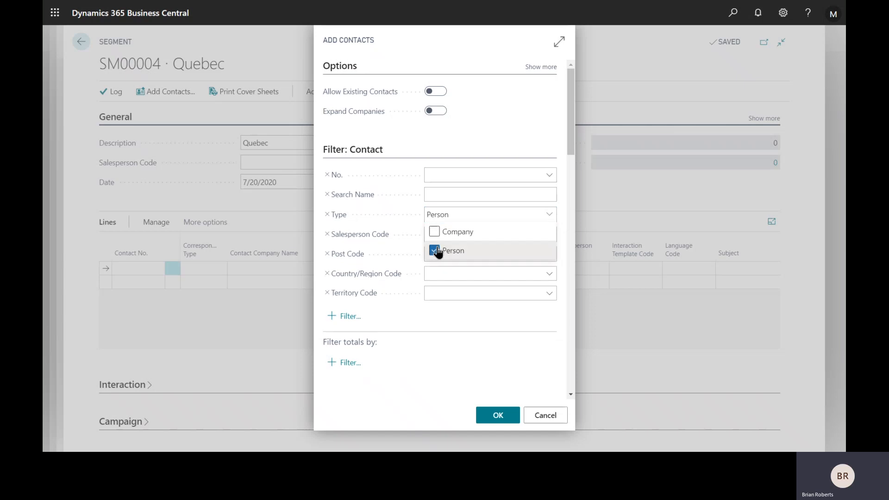
Step: Filter profile answers by the PERSON questionnaire and line 60000, and add the matching contacts to the Quebec segment
scroll(437, 315, "down", 6)
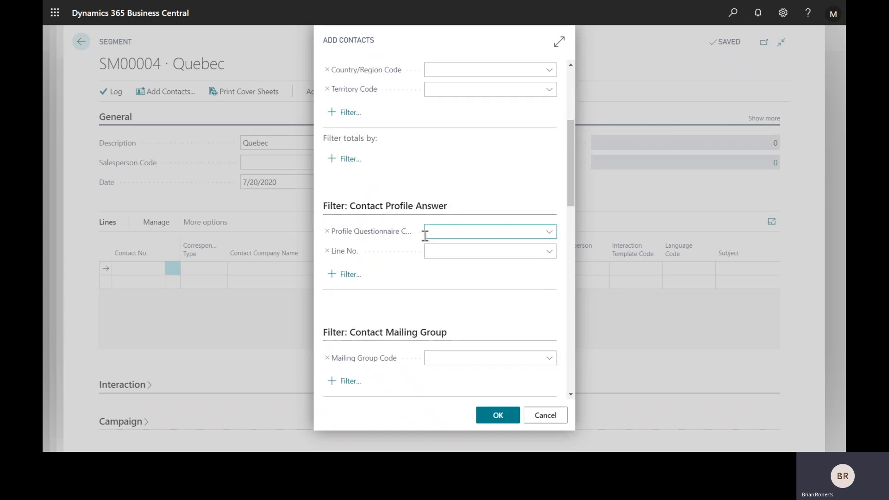
left_click(547, 132)
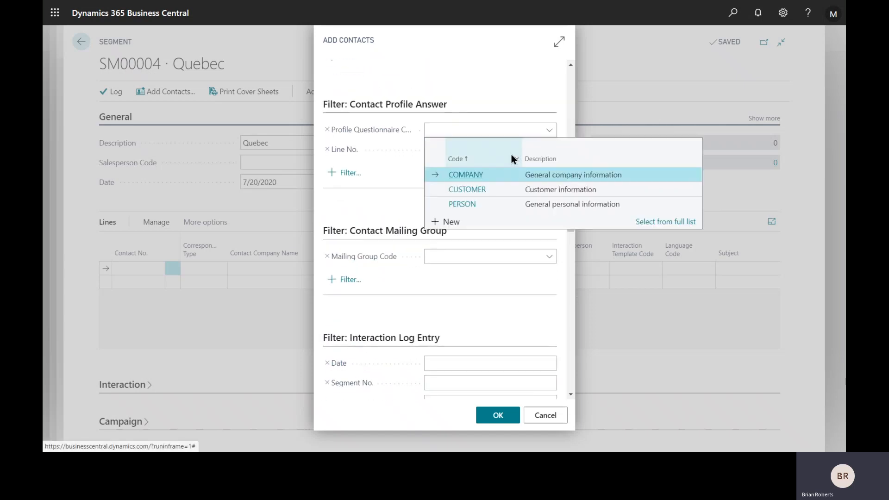
left_click(549, 150)
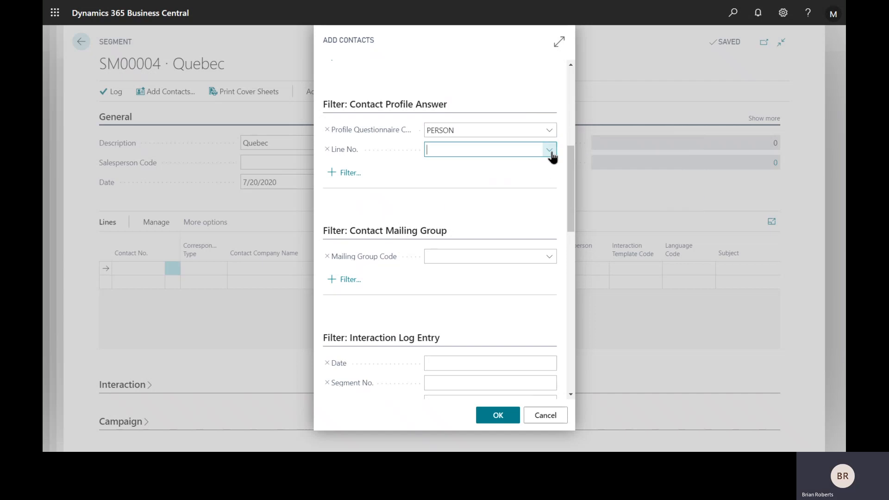
left_click(459, 238)
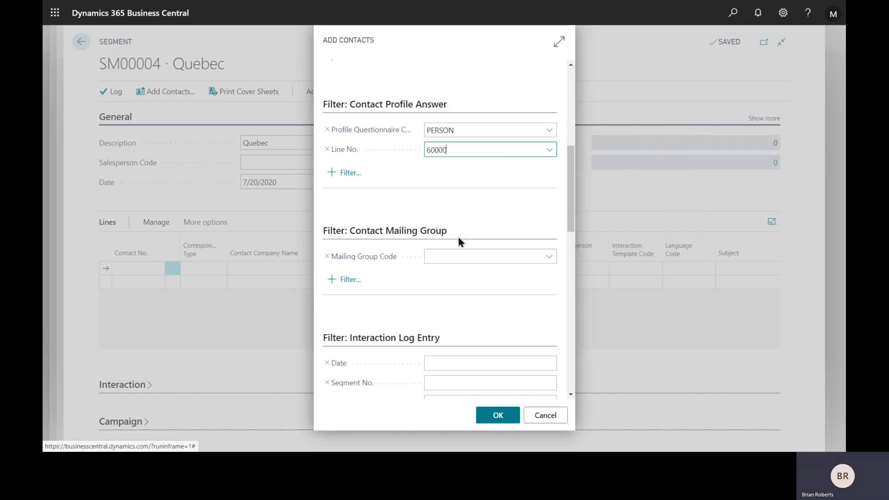
left_click(497, 416)
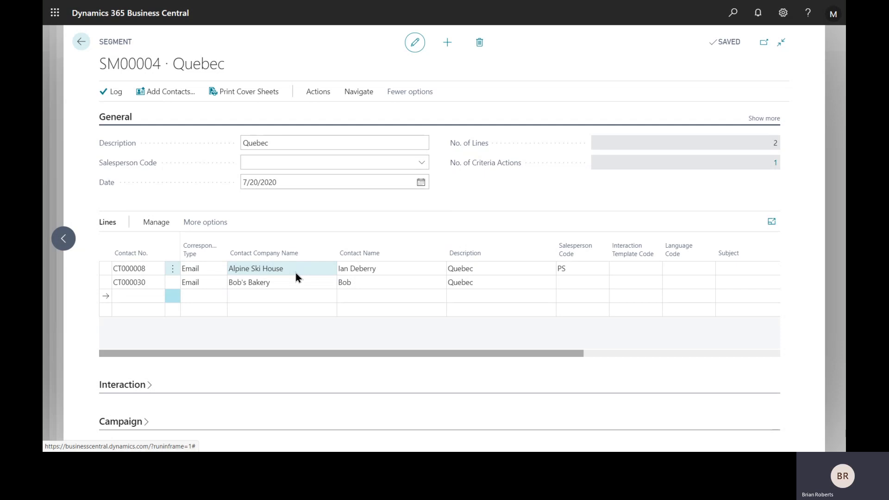
Step: Export the Quebec segment's contacts to an Excel file, keeping the preselected export columns
left_click(317, 94)
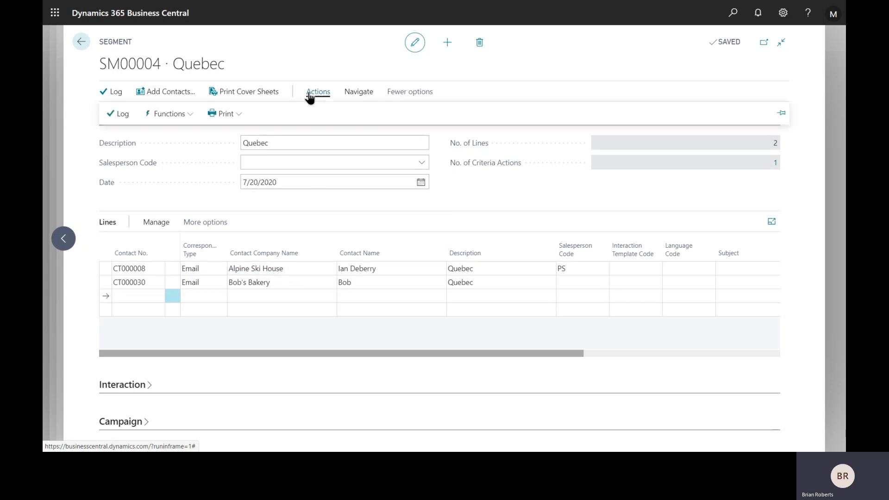
left_click(267, 95)
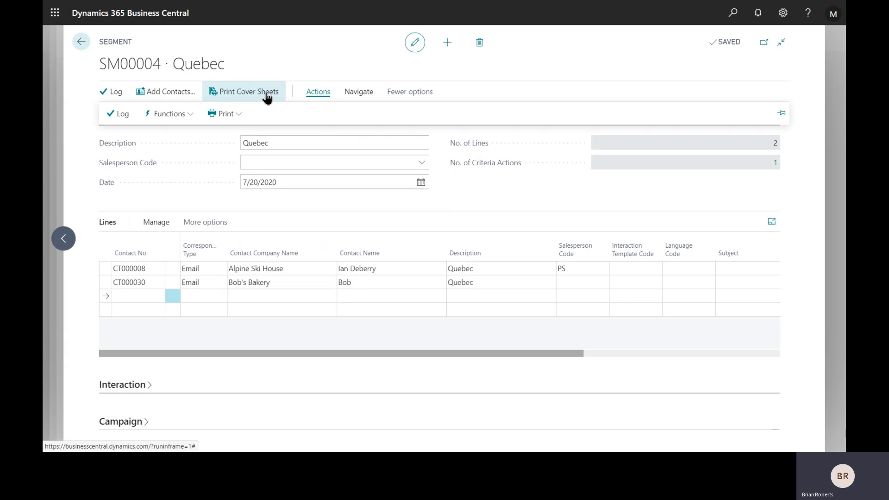
left_click(178, 114)
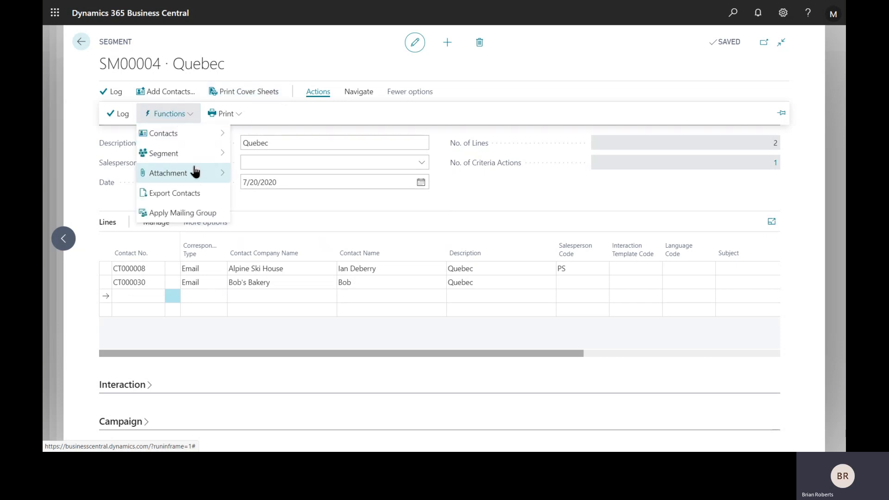
left_click(188, 195)
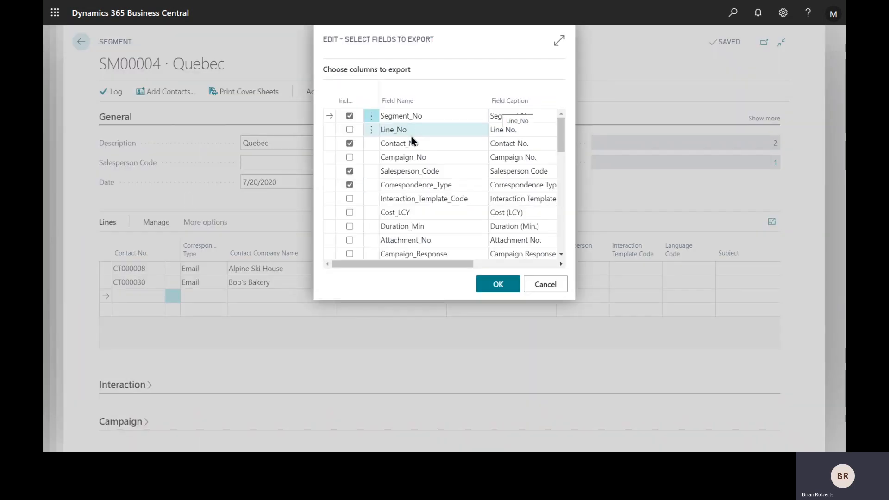
scroll(413, 138, "down", 6)
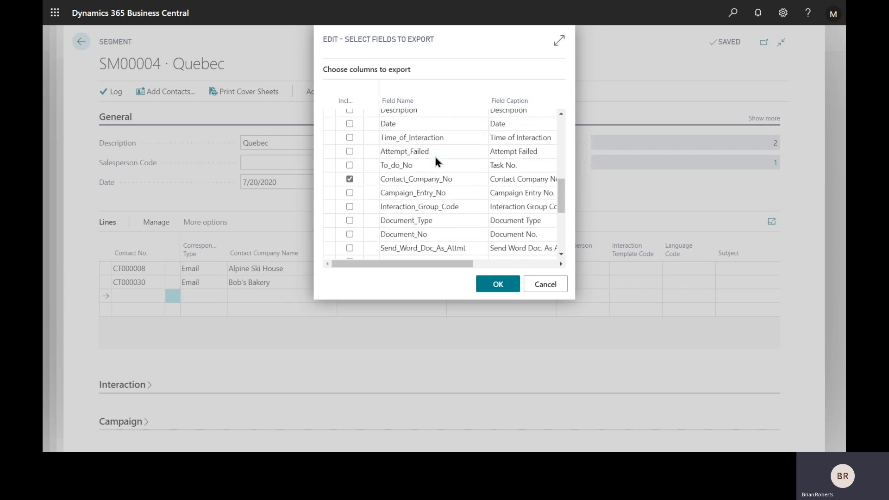
scroll(435, 157, "down", 3)
left_click(508, 290)
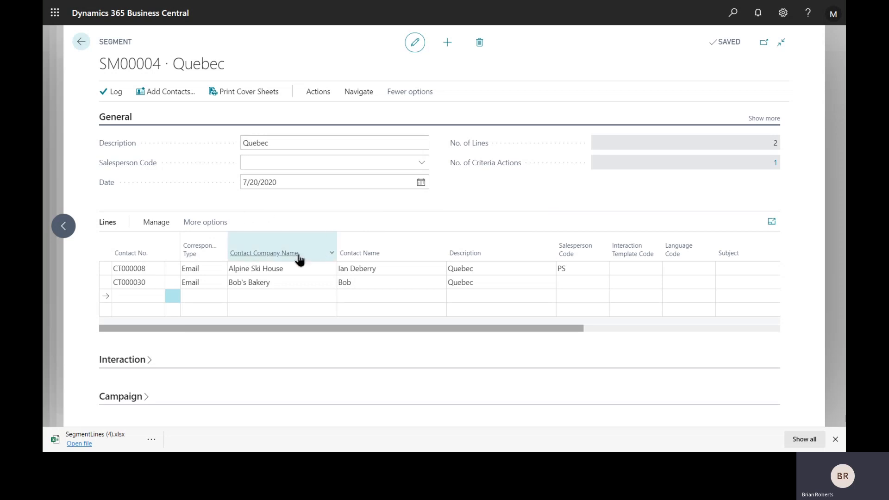
left_click(300, 283)
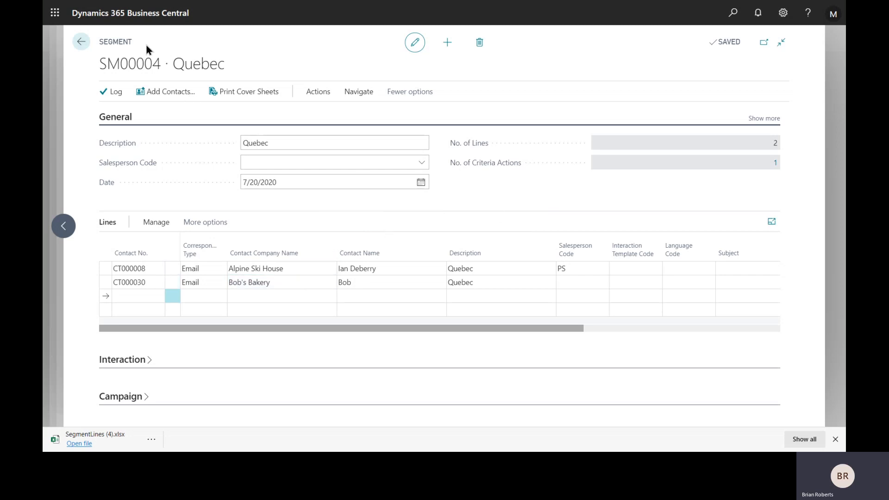
Step: Review the criteria actions and filters used to add contacts to the Quebec segment
left_click(510, 169)
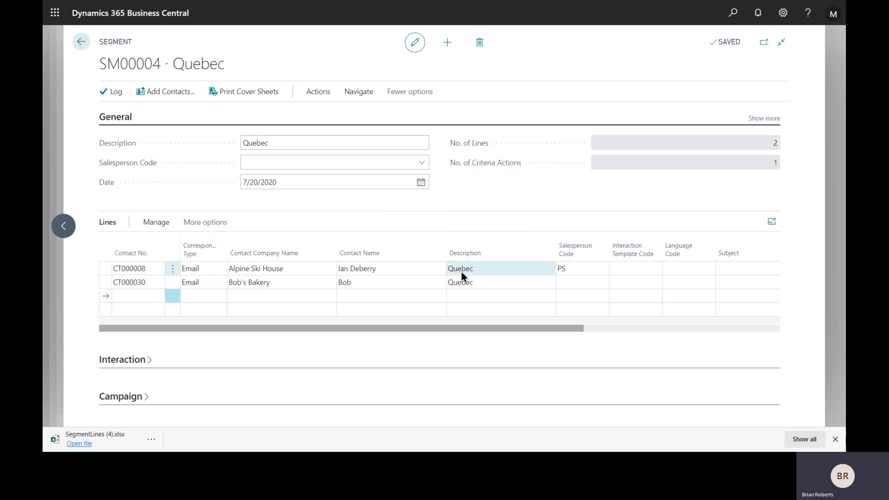
left_click(776, 164)
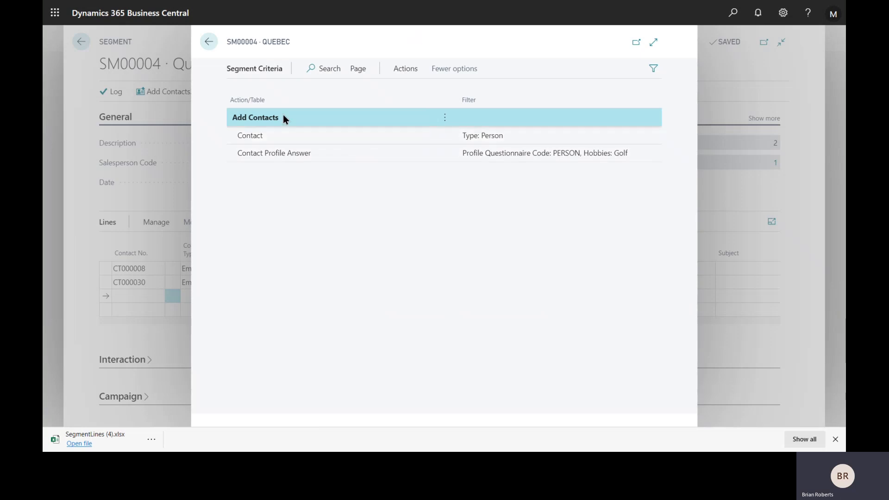
key("ctrl")
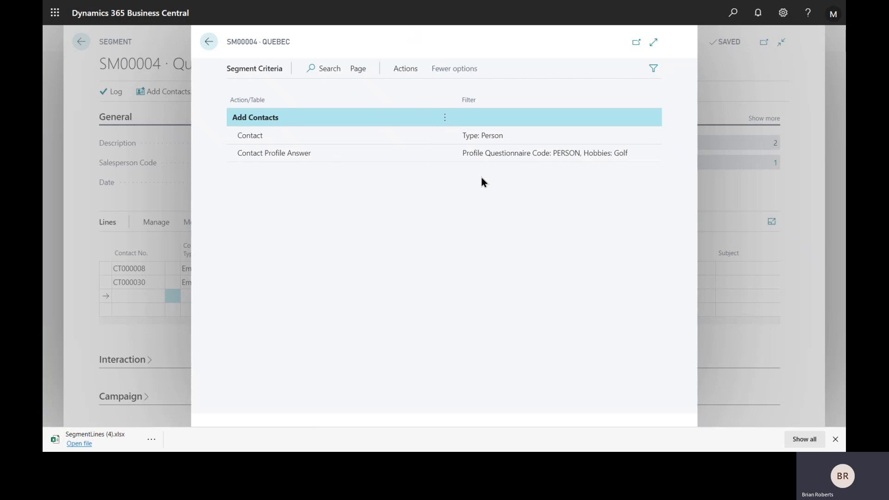
left_click(208, 42)
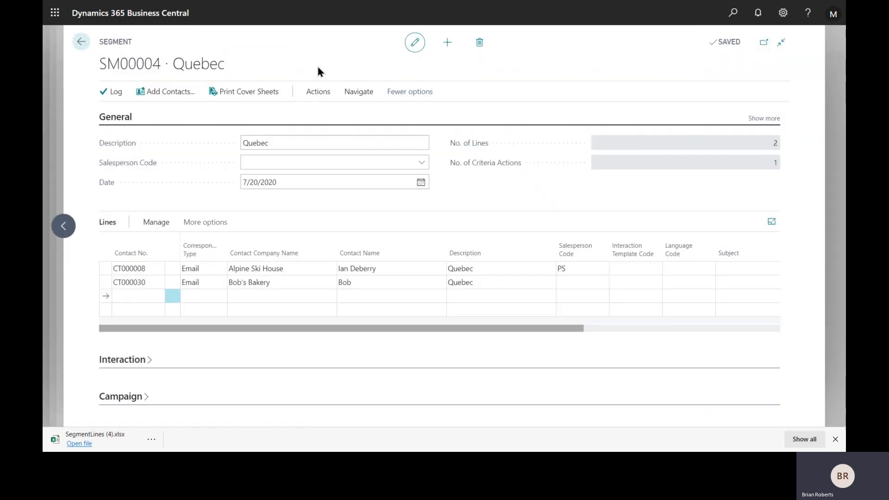
left_click(319, 91)
left_click(188, 114)
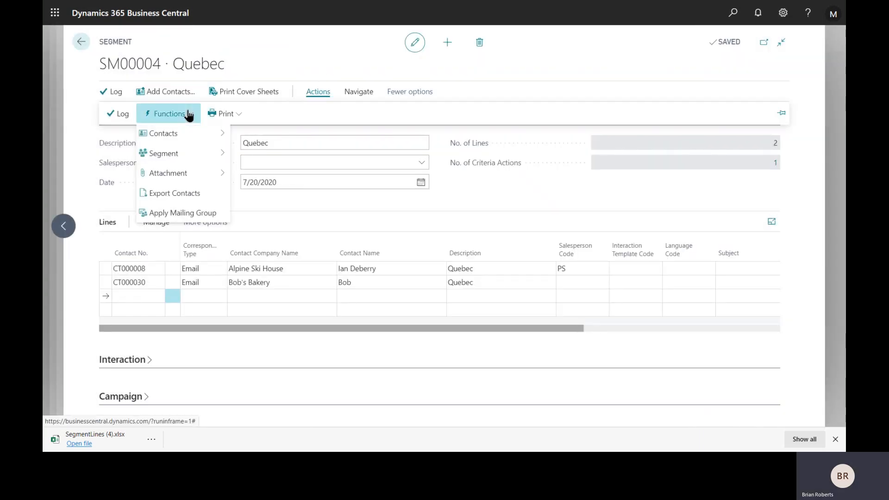
mouse_move(186, 153)
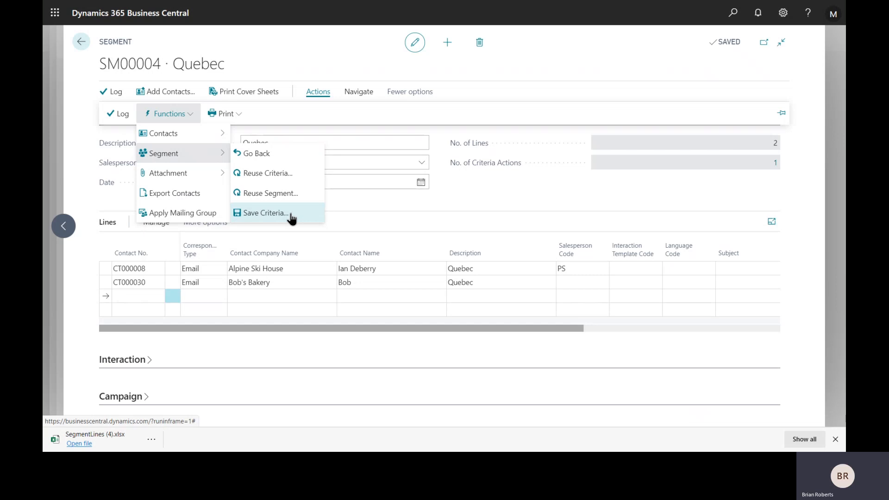
left_click(296, 178)
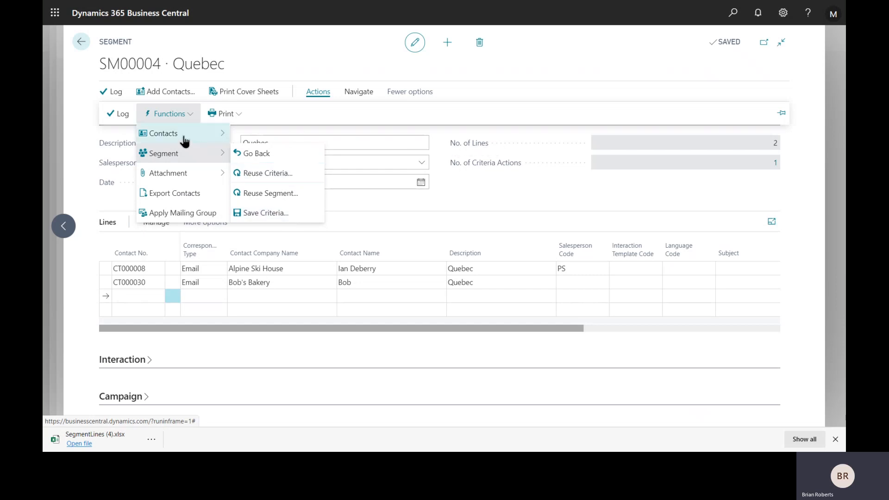
left_click(293, 223)
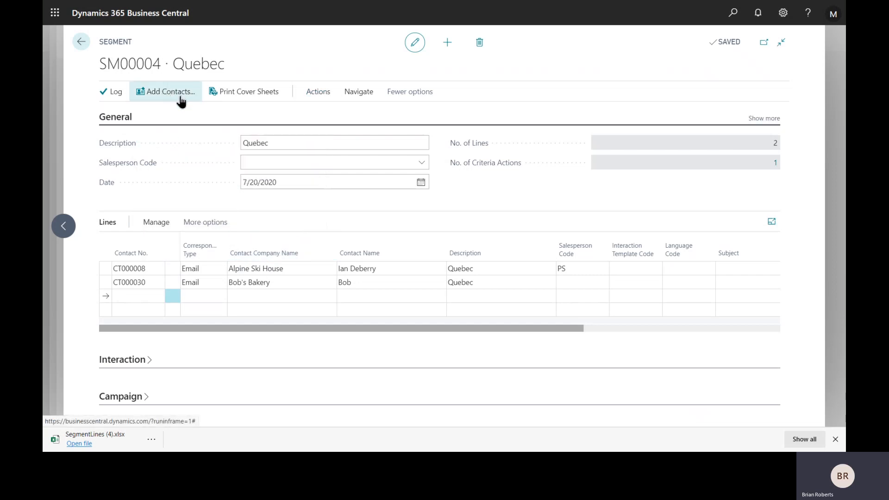
left_click(306, 95)
left_click(178, 115)
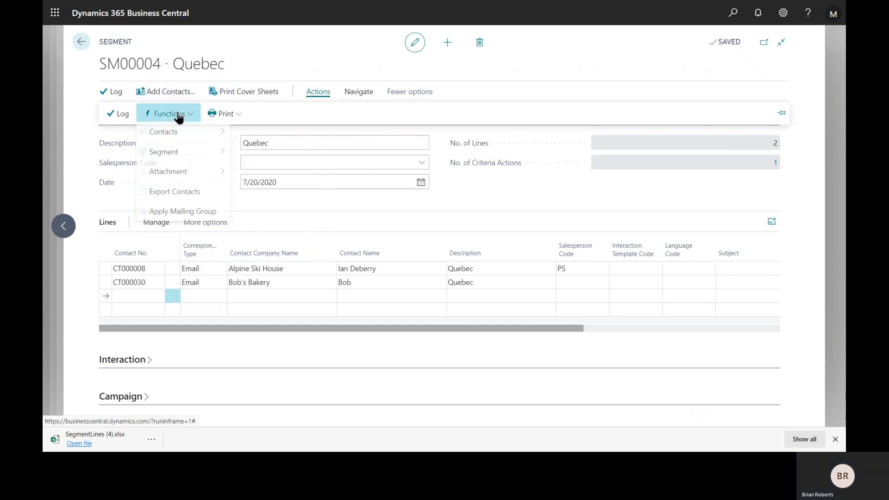
mouse_move(179, 137)
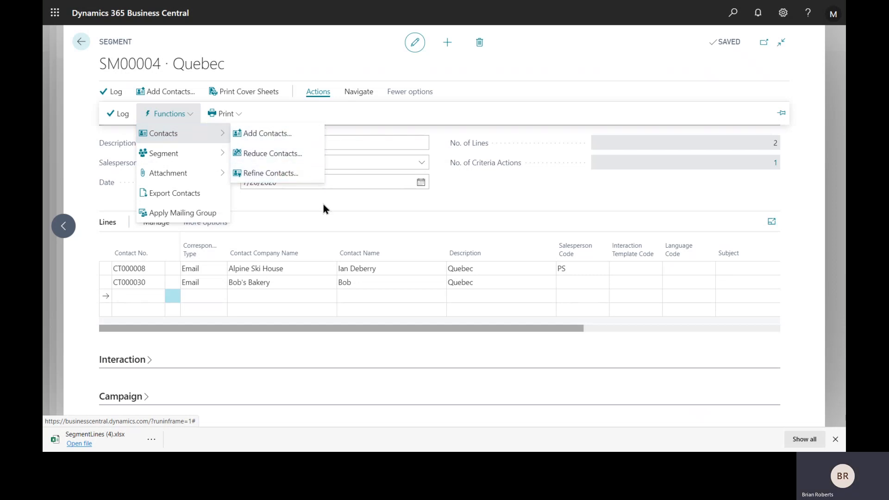
left_click(305, 210)
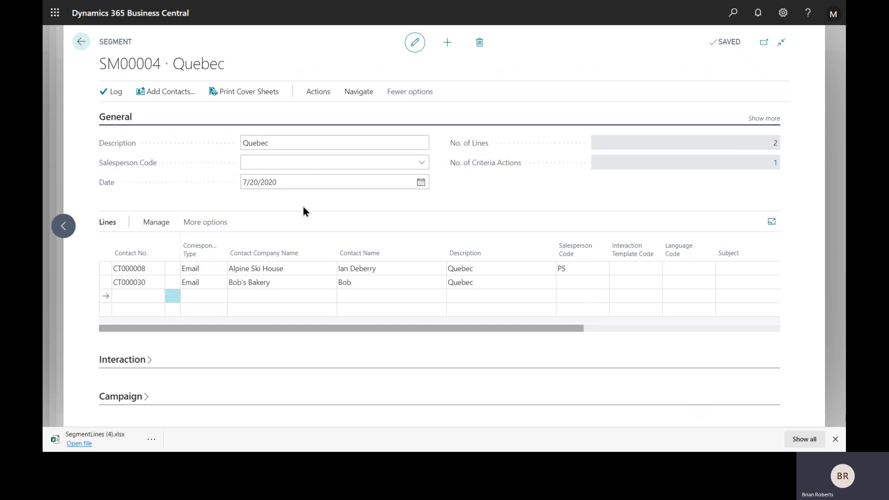
Step: Return to the Summer Sale campaign's segments and reopen the Quebec segment
left_click(80, 42)
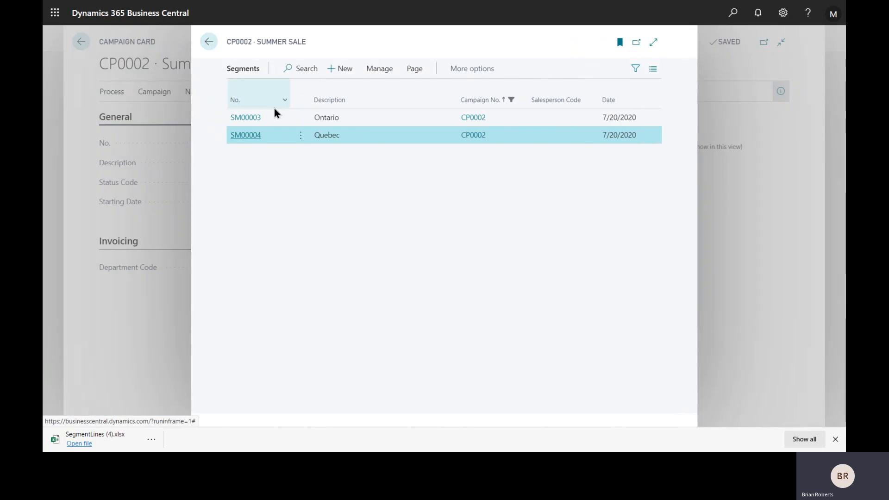
left_click(251, 138)
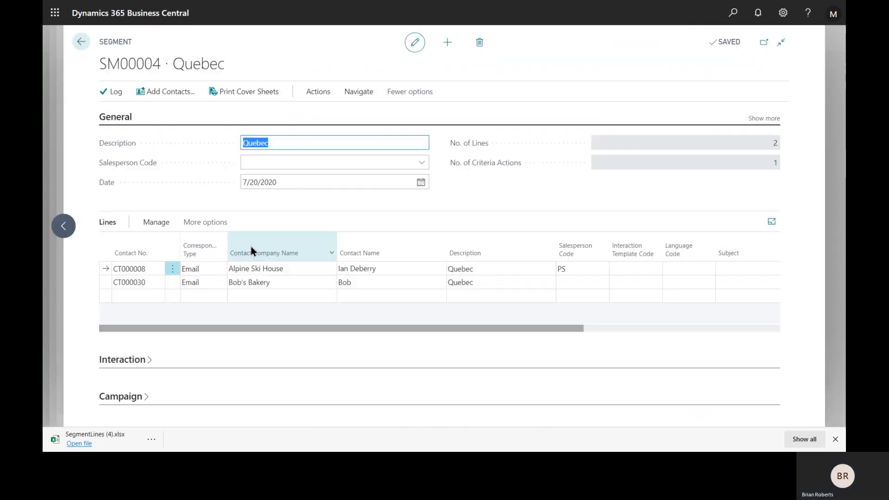